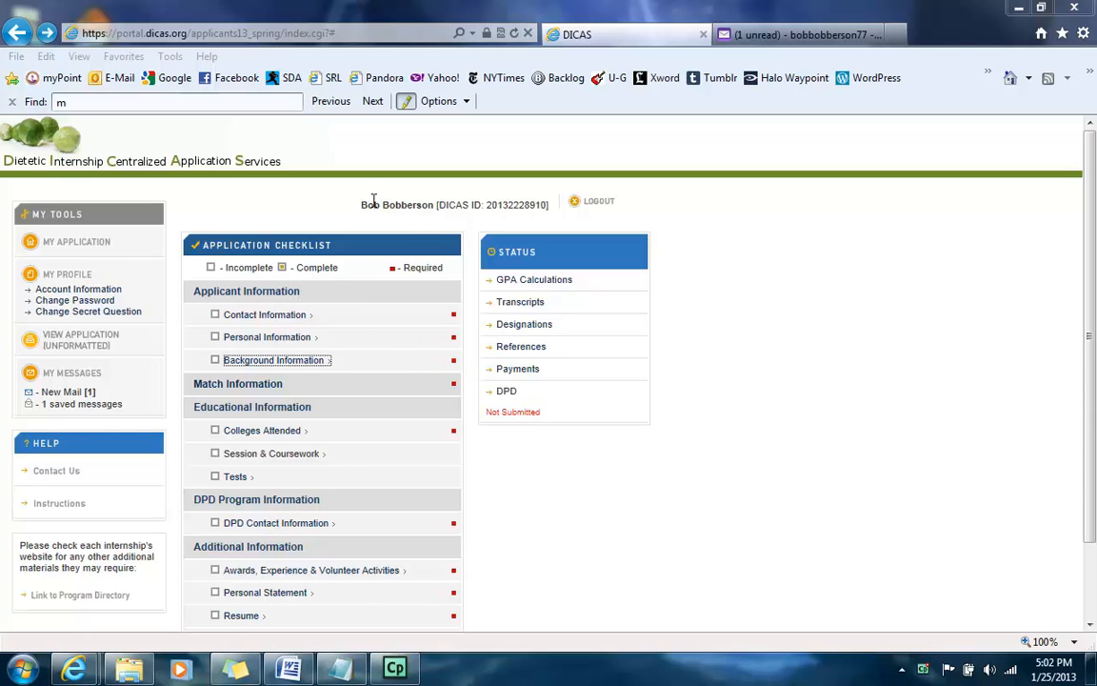
Step: Deselect the highlighted name text and scroll through the DICAS page
{"action": "left_click_drag", "start_coordinate": [359, 204], "coordinate": [412, 210]}
{"action": "left_click", "coordinate": [475, 205]}
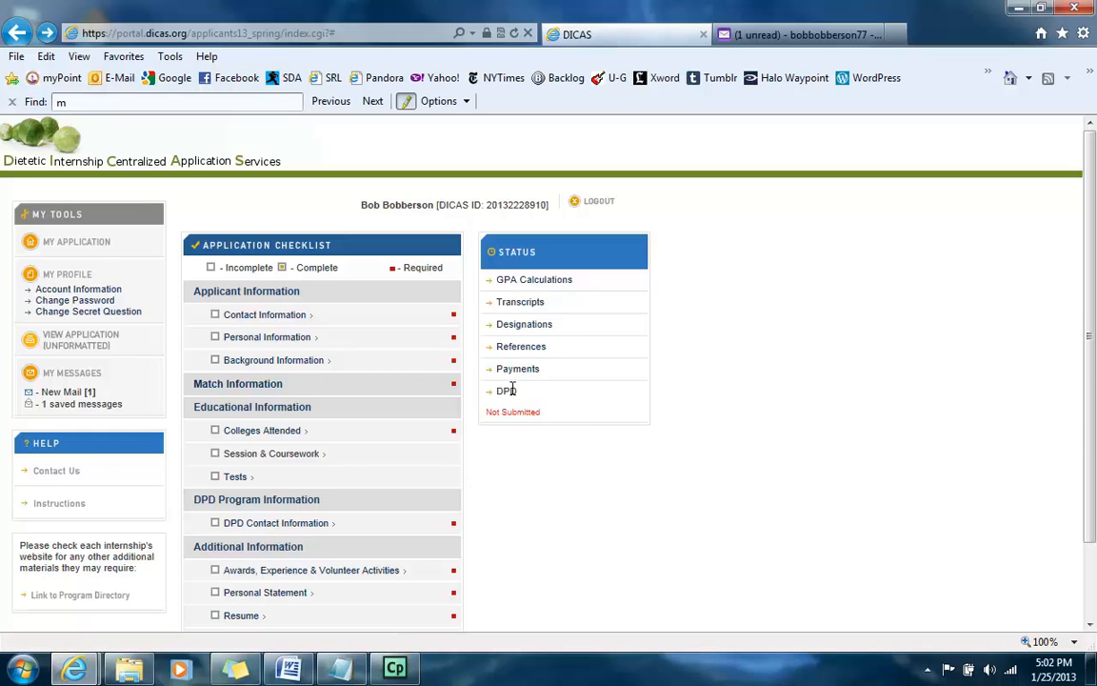
{"action": "scroll", "coordinate": [653, 386], "scroll_direction": "down", "scroll_amount": 2}
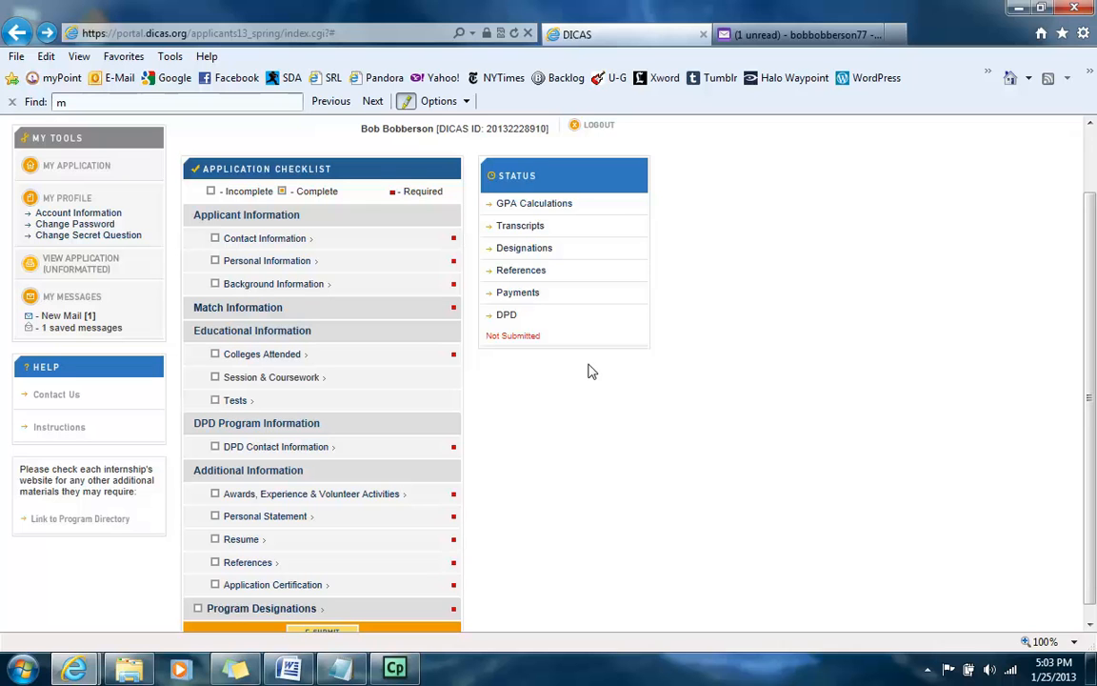
{"action": "scroll", "coordinate": [591, 371], "scroll_direction": "down", "scroll_amount": 1}
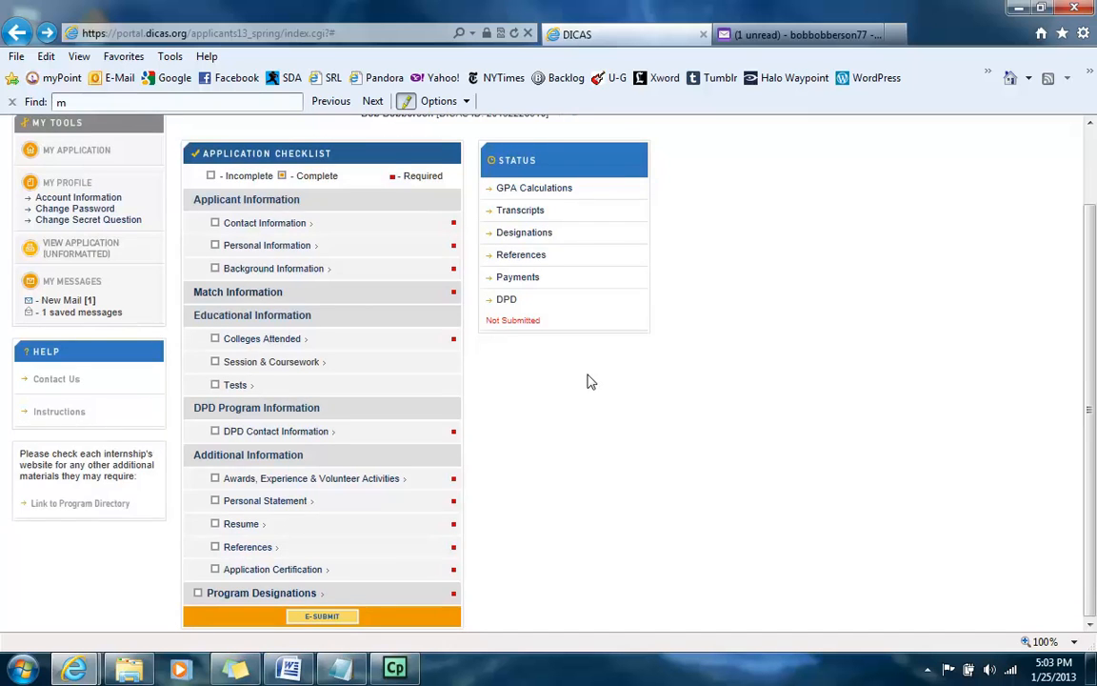
{"action": "scroll", "coordinate": [587, 381], "scroll_direction": "up", "scroll_amount": 2}
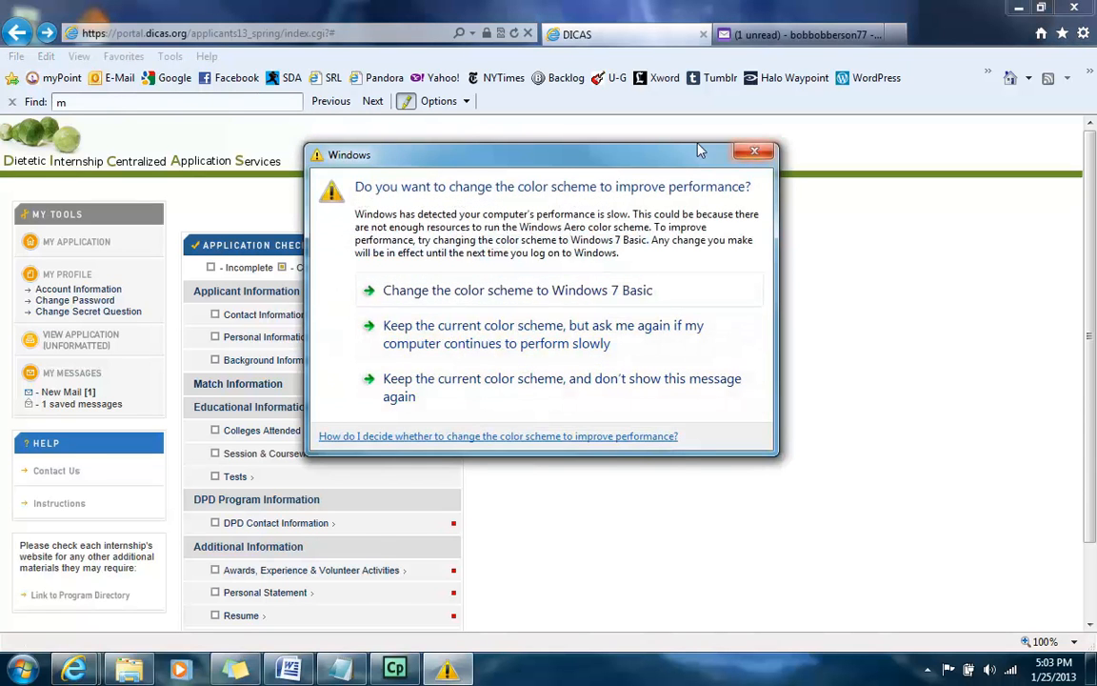
Step: Keep the current Windows colour scheme and open the Contact Information section
{"action": "left_click_drag", "start_coordinate": [701, 151], "coordinate": [774, 218]}
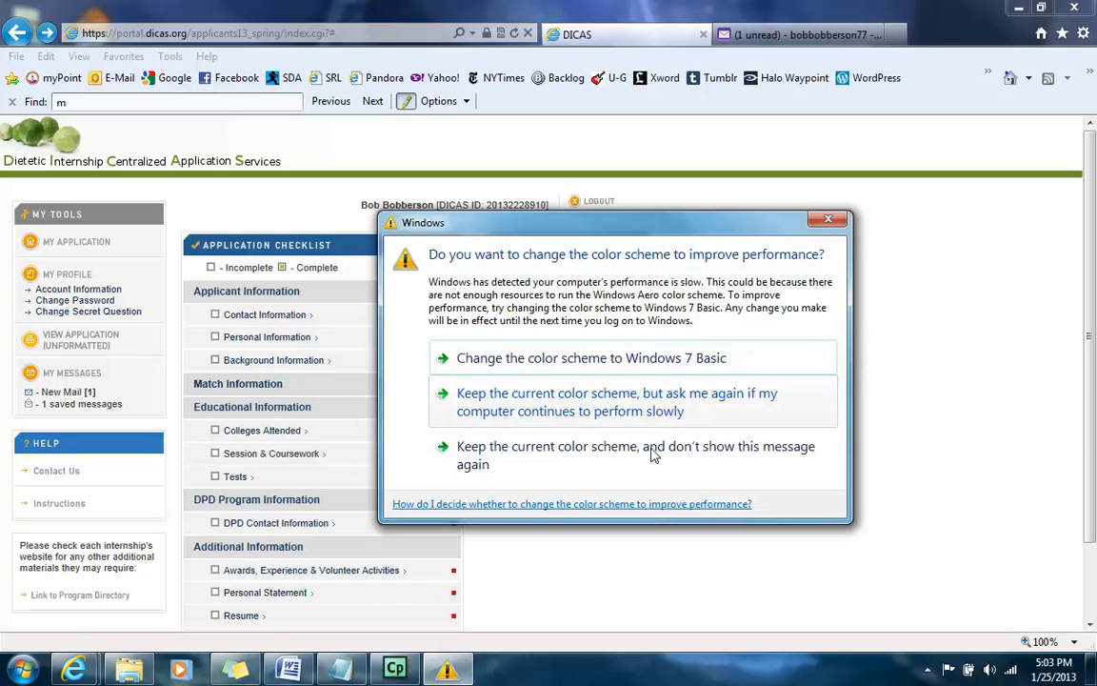
{"action": "left_click", "coordinate": [692, 405]}
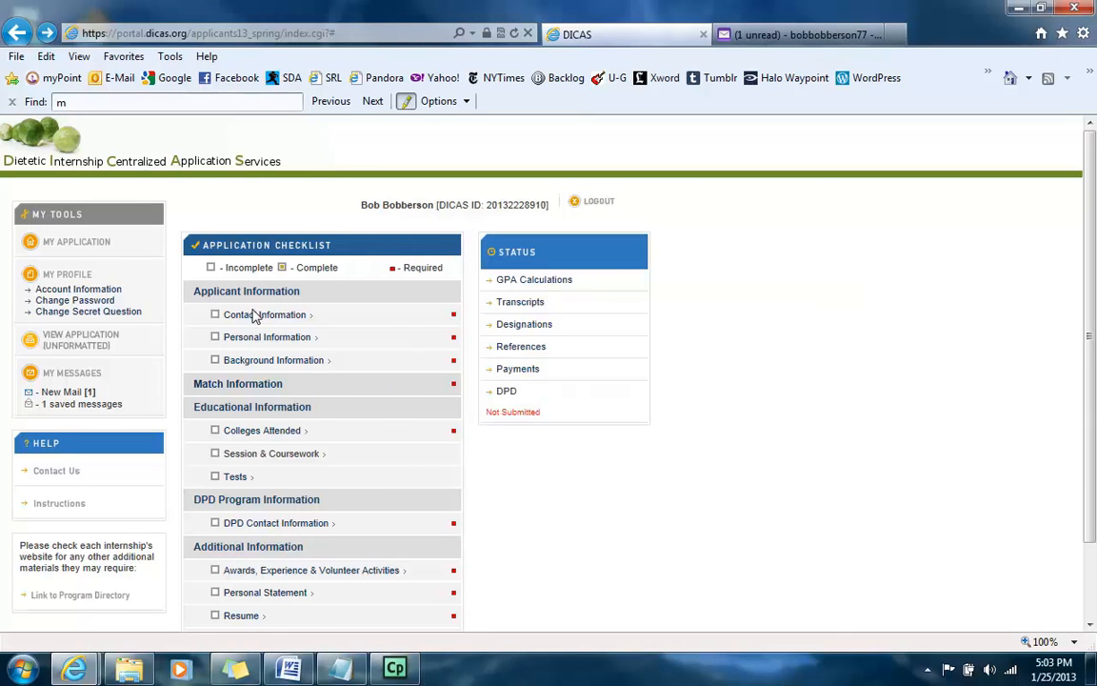
{"action": "left_click", "coordinate": [265, 317]}
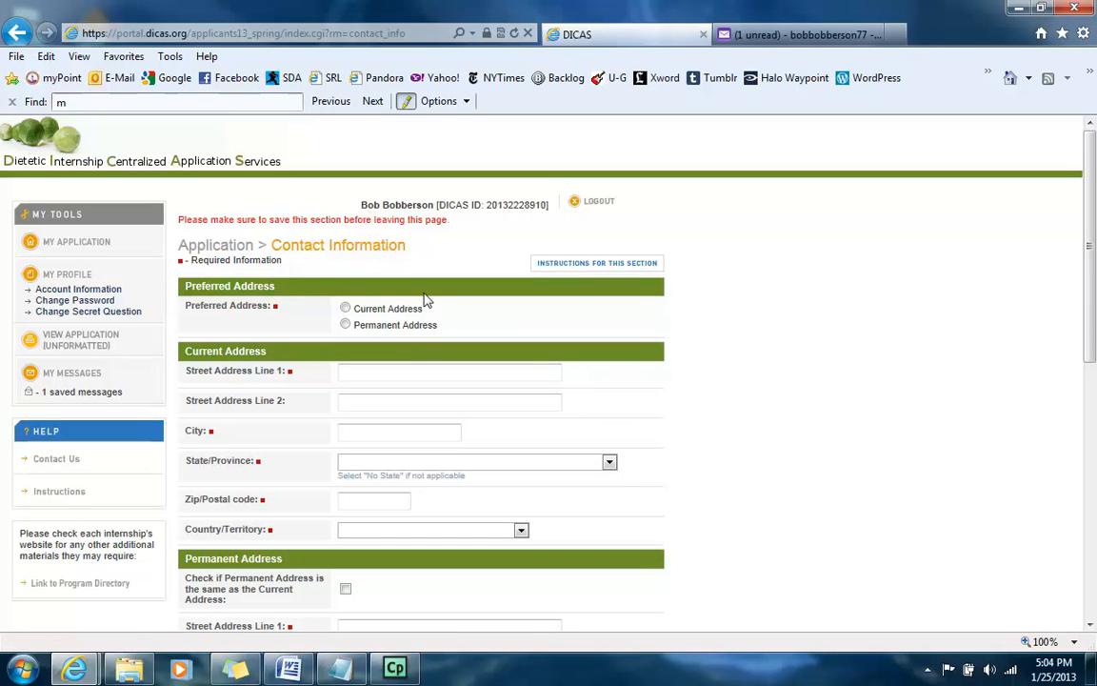
Step: Make the Current Address preferred and enter its street address line 1 and city
{"action": "scroll", "coordinate": [425, 290], "scroll_direction": "down", "scroll_amount": 1}
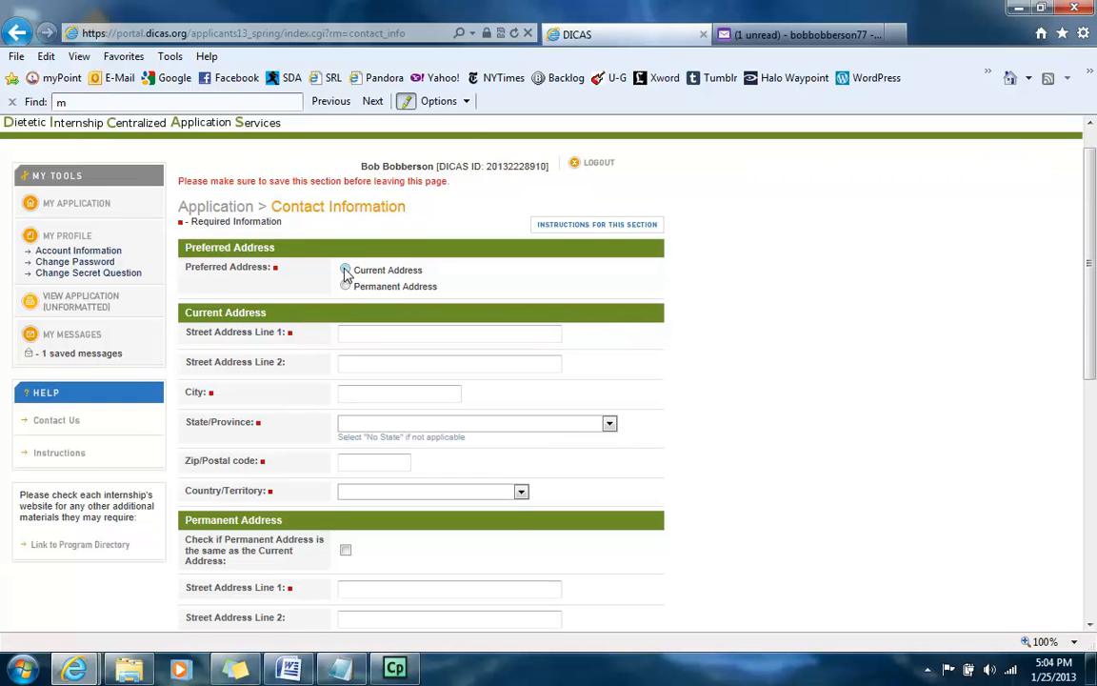
{"action": "left_click", "coordinate": [346, 289]}
{"action": "left_click", "coordinate": [345, 270]}
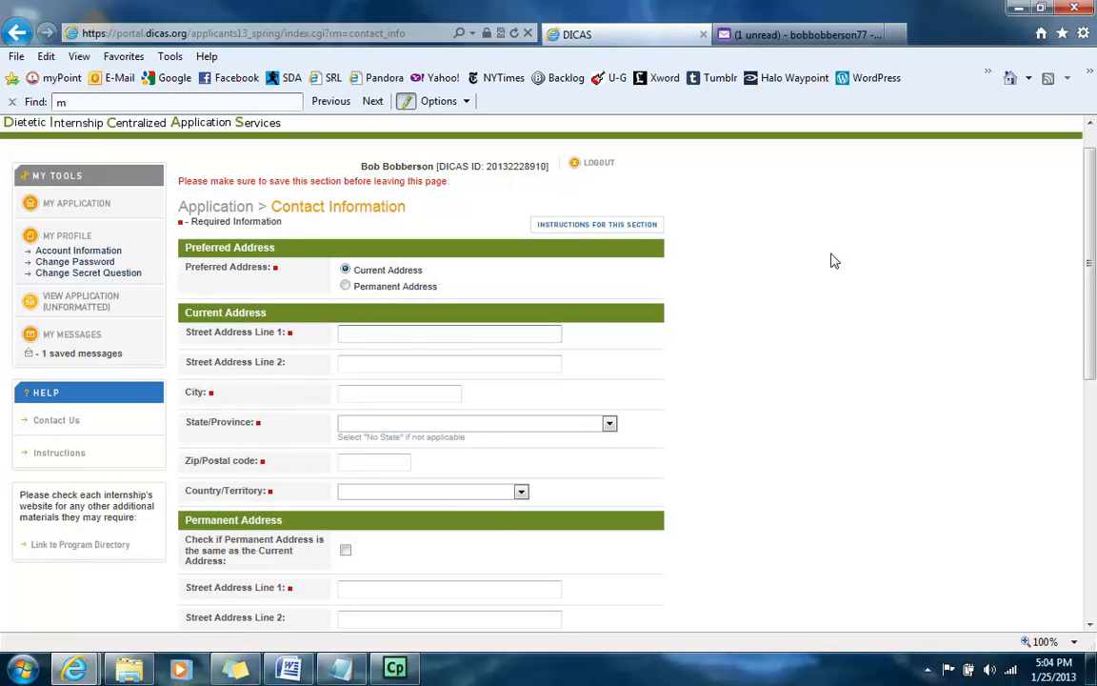
{"action": "type", "text": "eary Lane"}
{"action": "key", "text": "Tab"}
{"action": "key", "text": "Tab"}
{"action": "type", "text": "Fakesville"}
{"action": "key", "text": "Tab"}
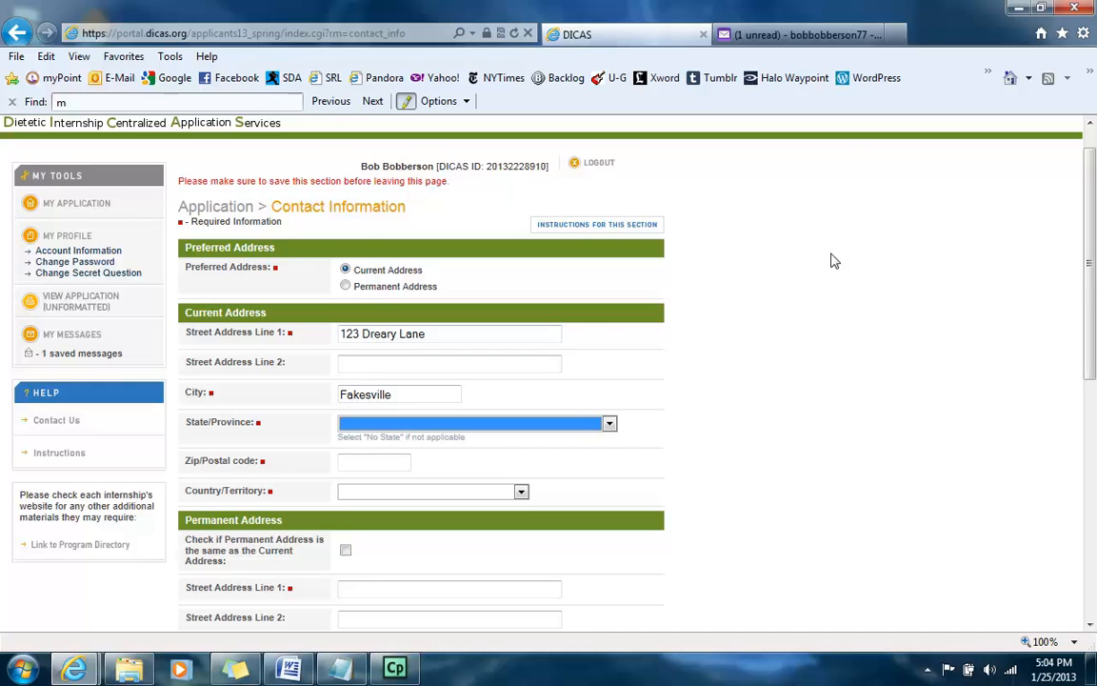
Step: Set the current address state to Delaware, enter the zip code, and choose United States as the country
{"action": "left_click", "coordinate": [543, 423]}
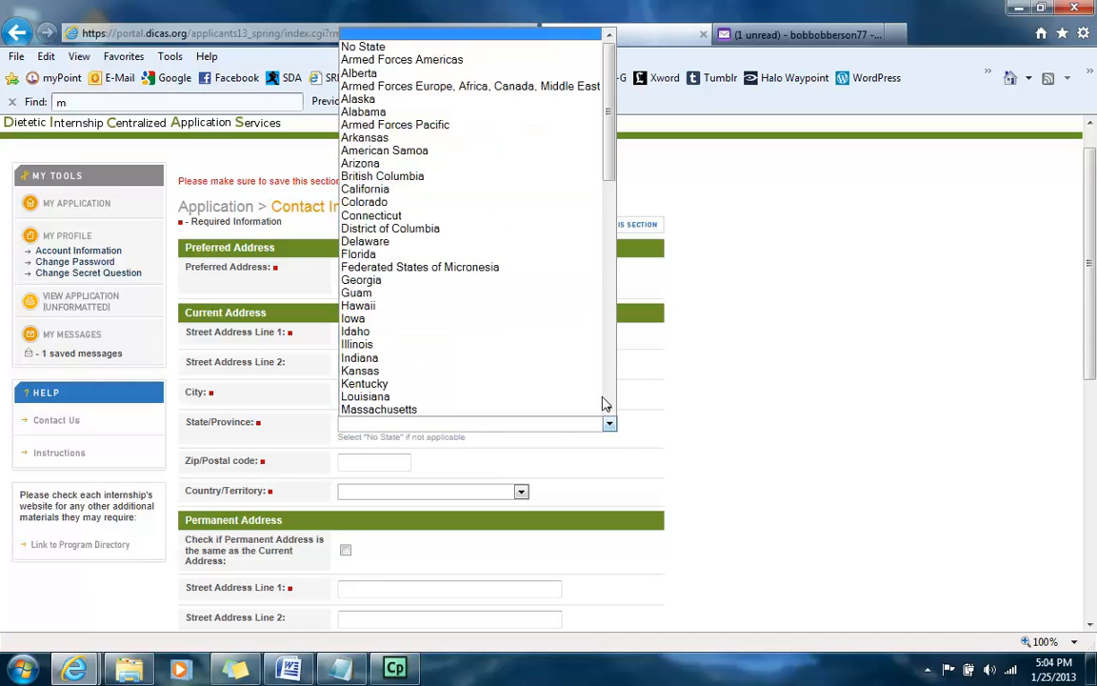
{"action": "left_click", "coordinate": [393, 258]}
{"action": "left_click", "coordinate": [419, 428]}
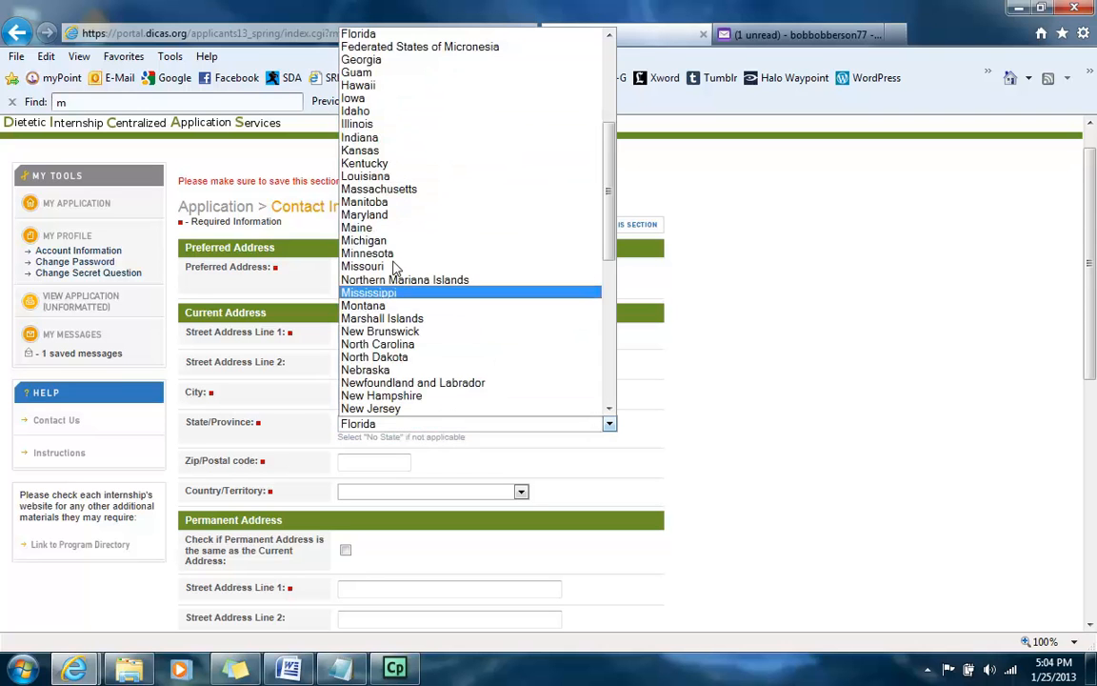
{"action": "left_click", "coordinate": [381, 73]}
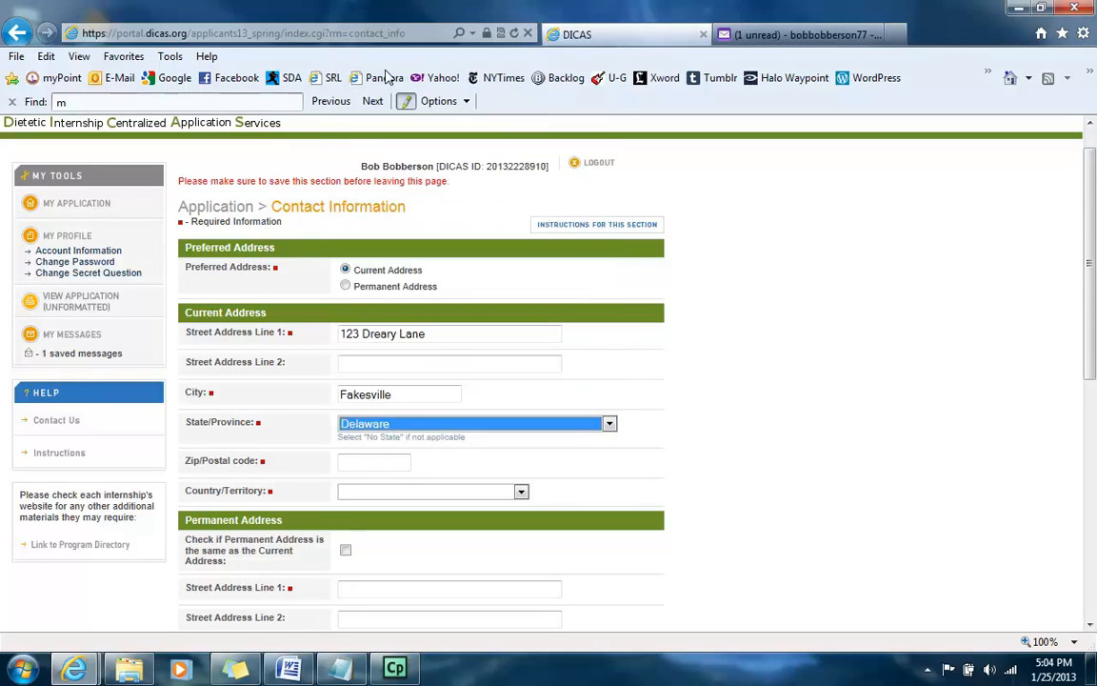
{"action": "left_click", "coordinate": [375, 459]}
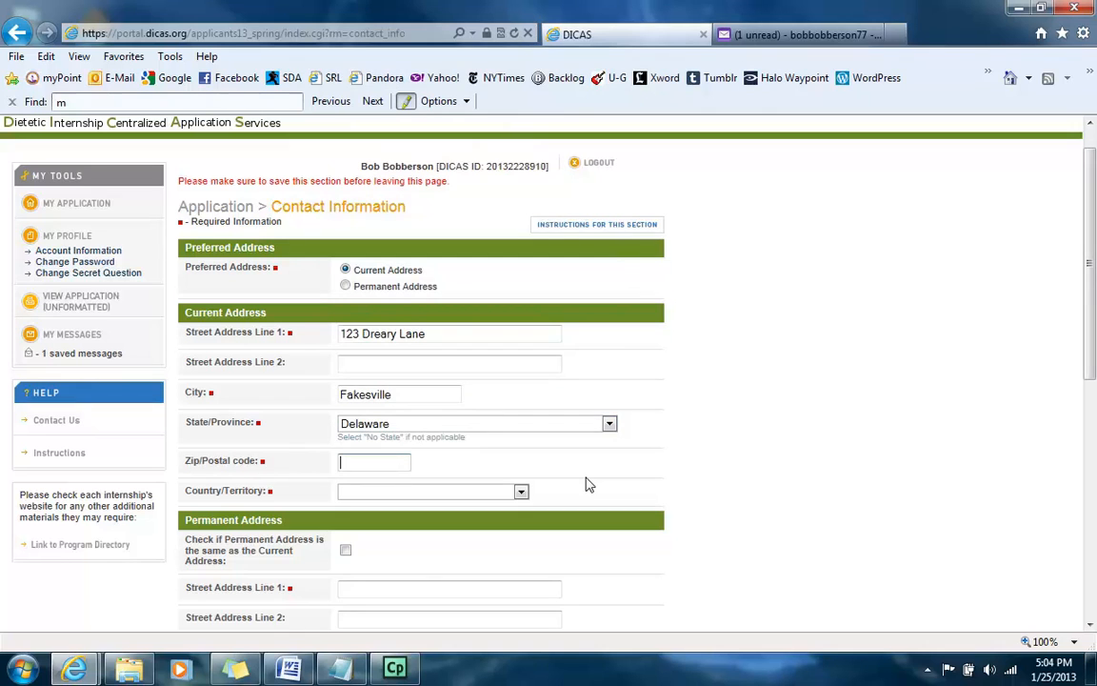
{"action": "type", "text": "11111"}
{"action": "left_click", "coordinate": [522, 491]}
{"action": "left_click", "coordinate": [371, 127]}
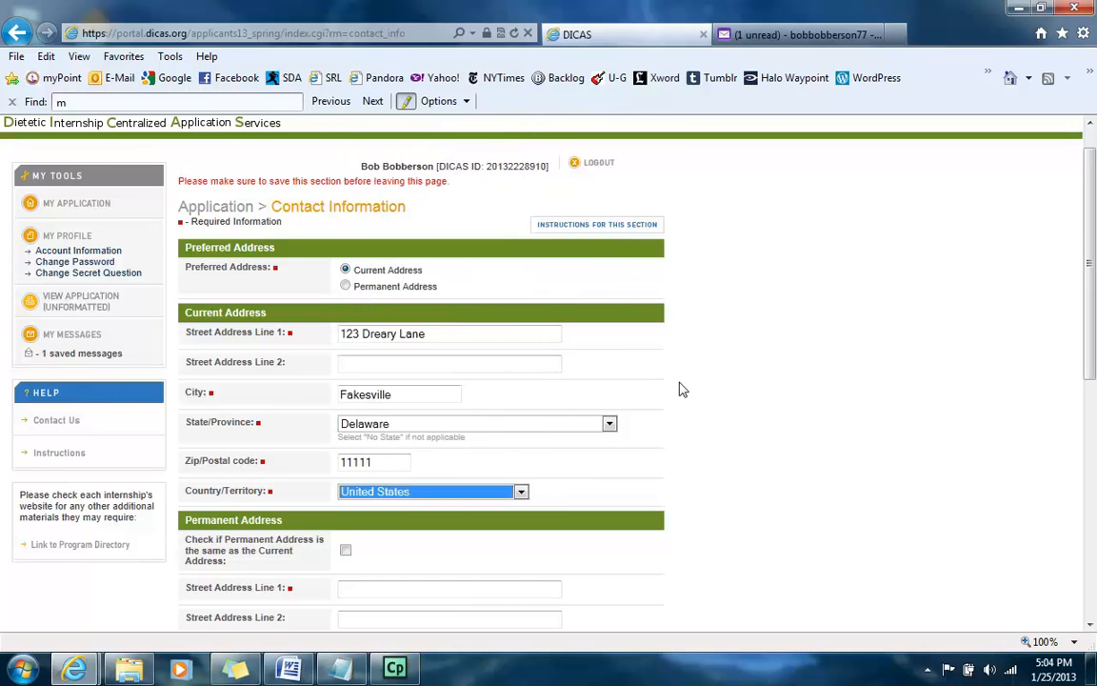
{"action": "left_click", "coordinate": [747, 414]}
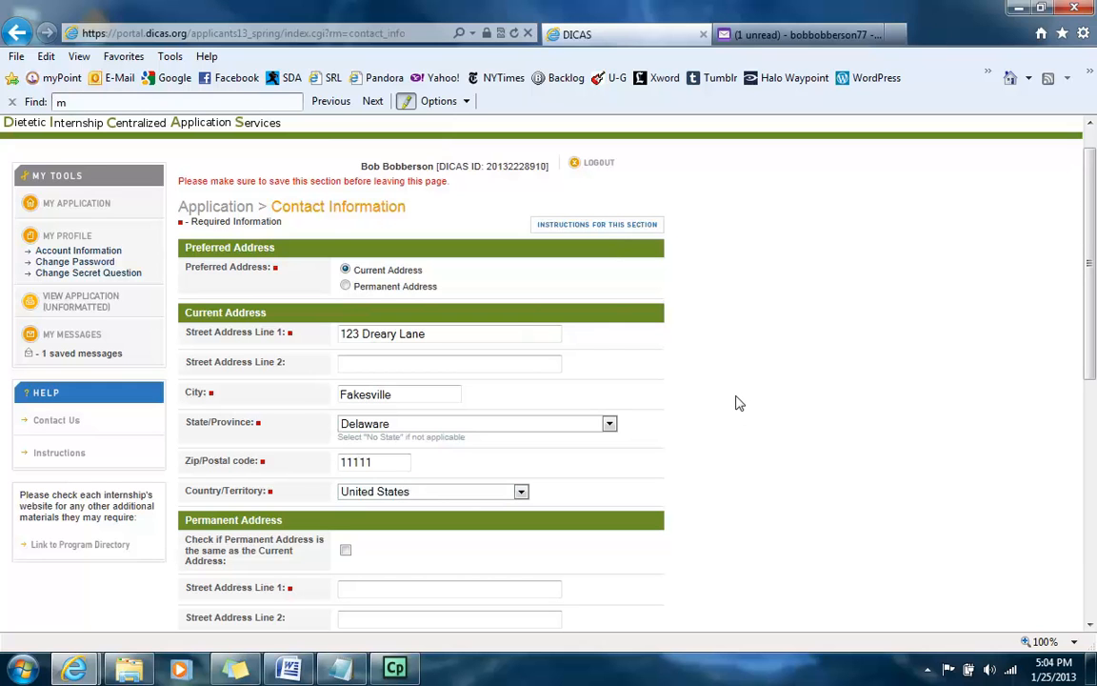
Step: Tick 'Permanent Address is the same as the Current Address', then go to the Phone (Home) field
{"action": "scroll", "coordinate": [744, 399], "scroll_direction": "down", "scroll_amount": 3}
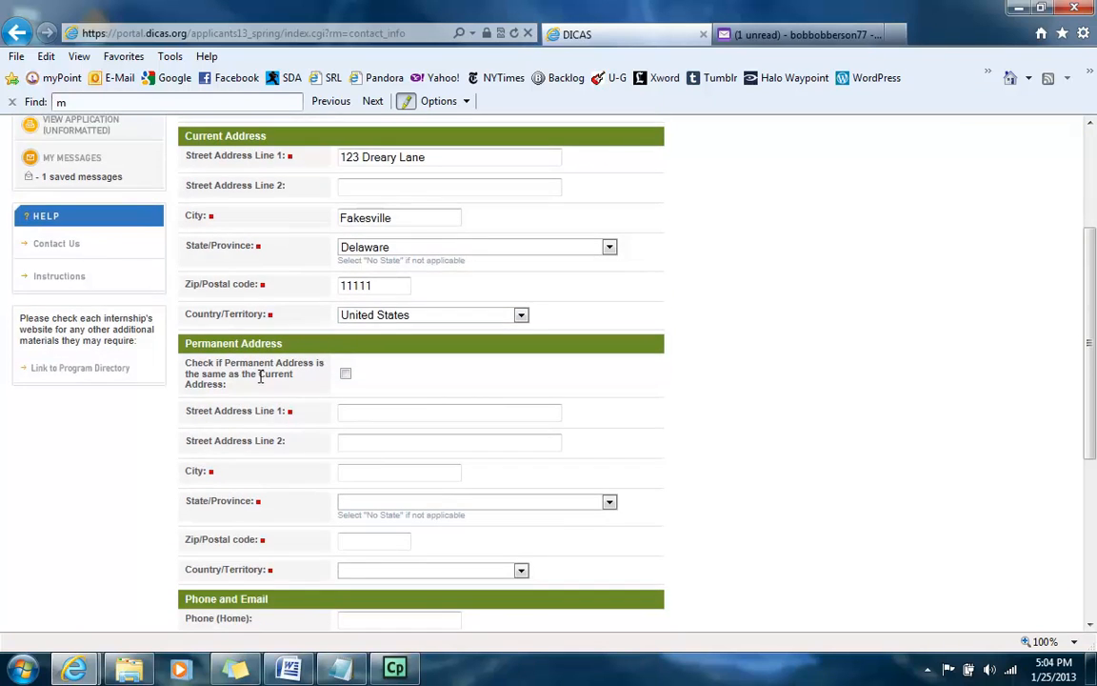
{"action": "left_click", "coordinate": [346, 373]}
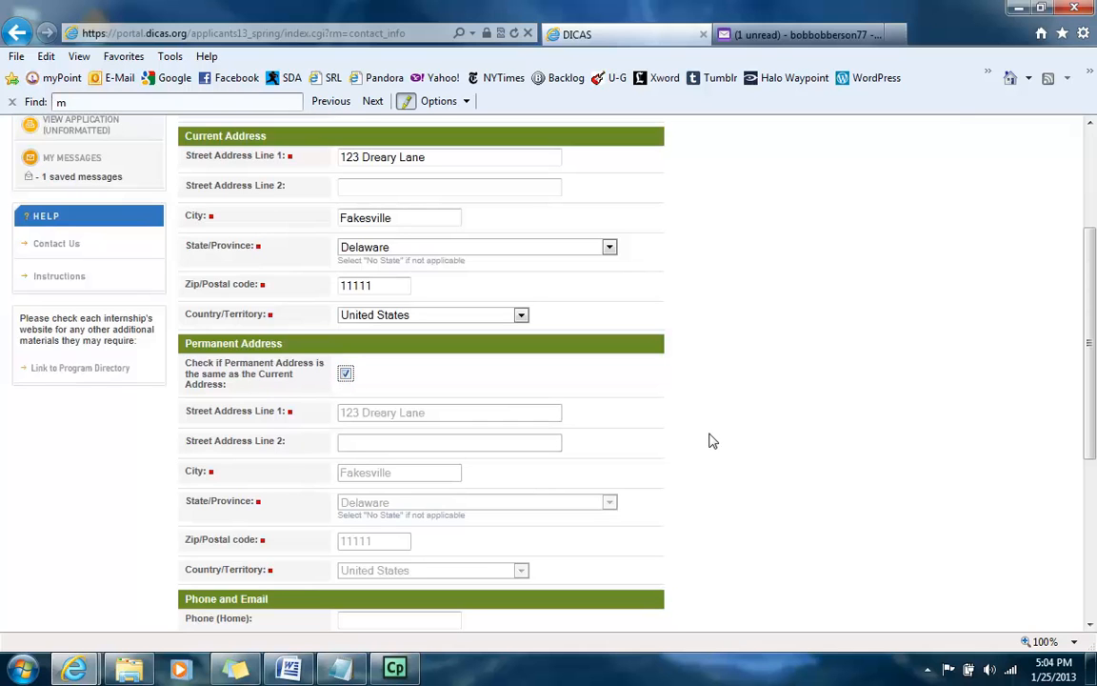
{"action": "left_click", "coordinate": [346, 373]}
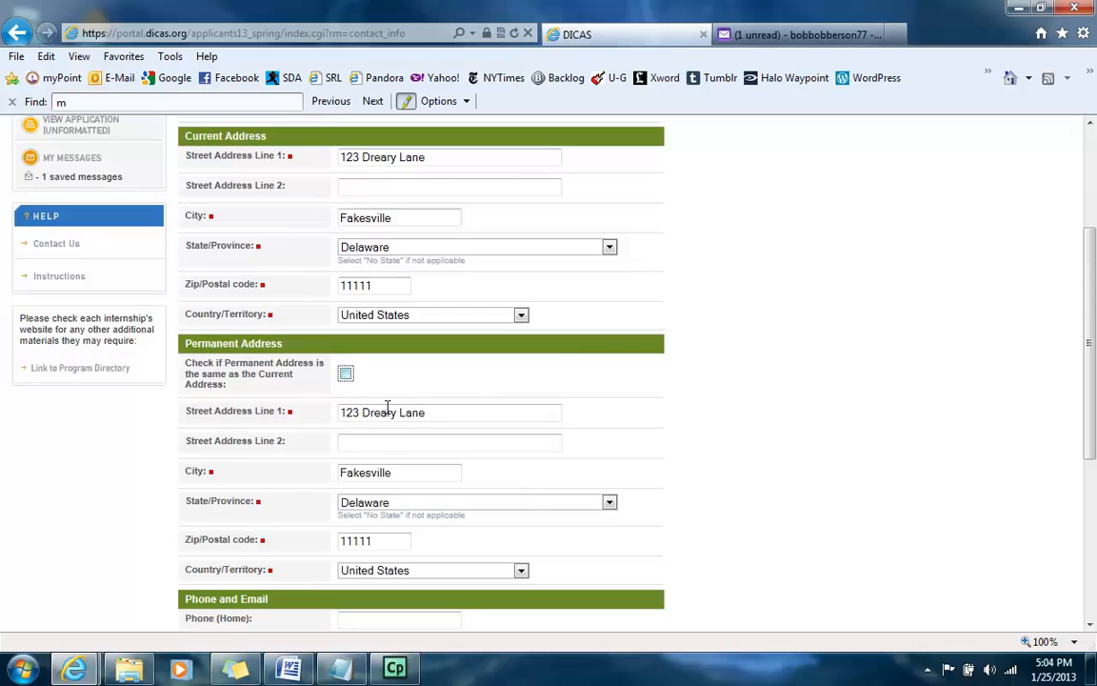
{"action": "left_click", "coordinate": [345, 375]}
{"action": "scroll", "coordinate": [641, 395], "scroll_direction": "down", "scroll_amount": 4}
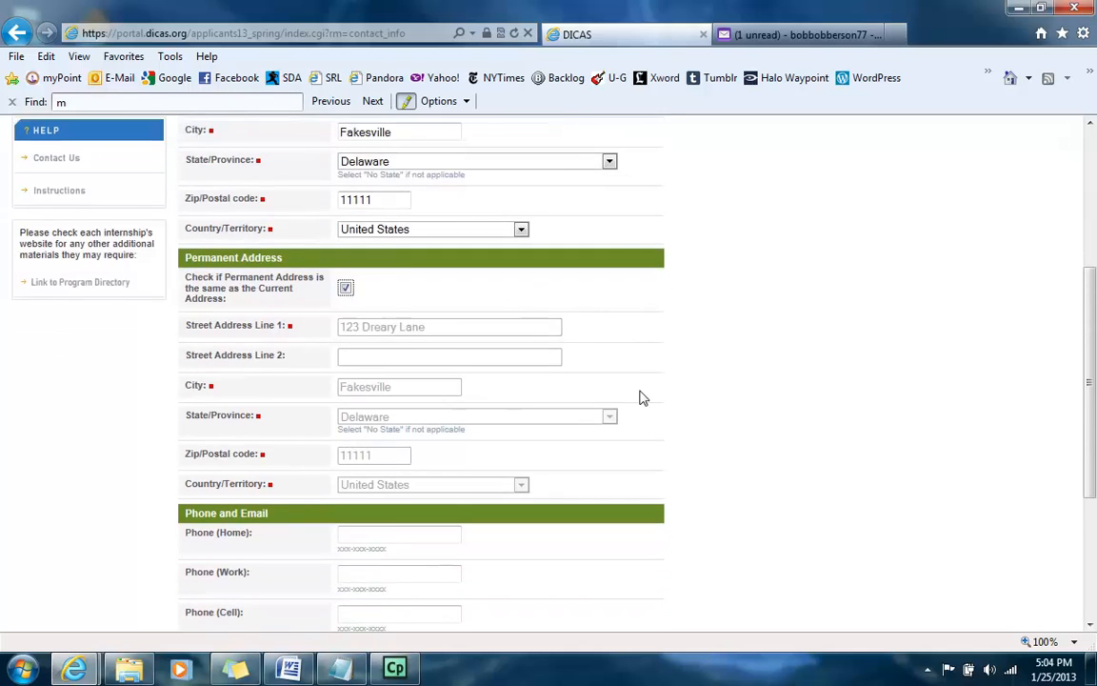
{"action": "scroll", "coordinate": [641, 404], "scroll_direction": "down", "scroll_amount": 1}
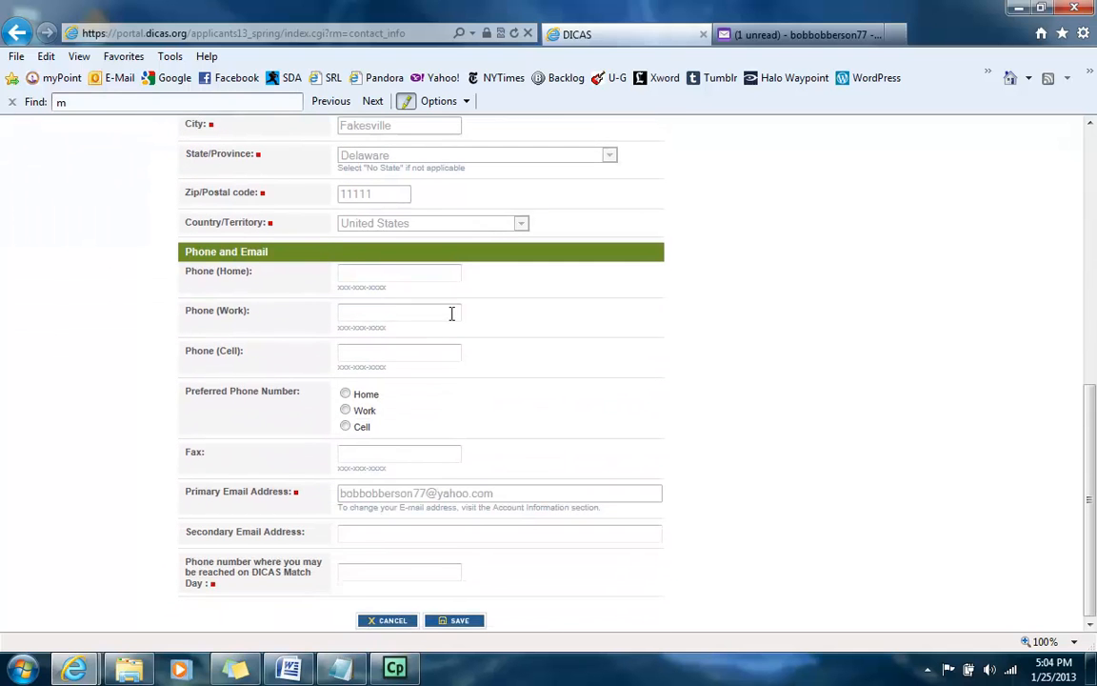
{"action": "left_click", "coordinate": [394, 274]}
Step: Enter the home phone number, copy it into the work and cell fields, and make cell preferred
{"action": "type", "text": "555-555-5555"}
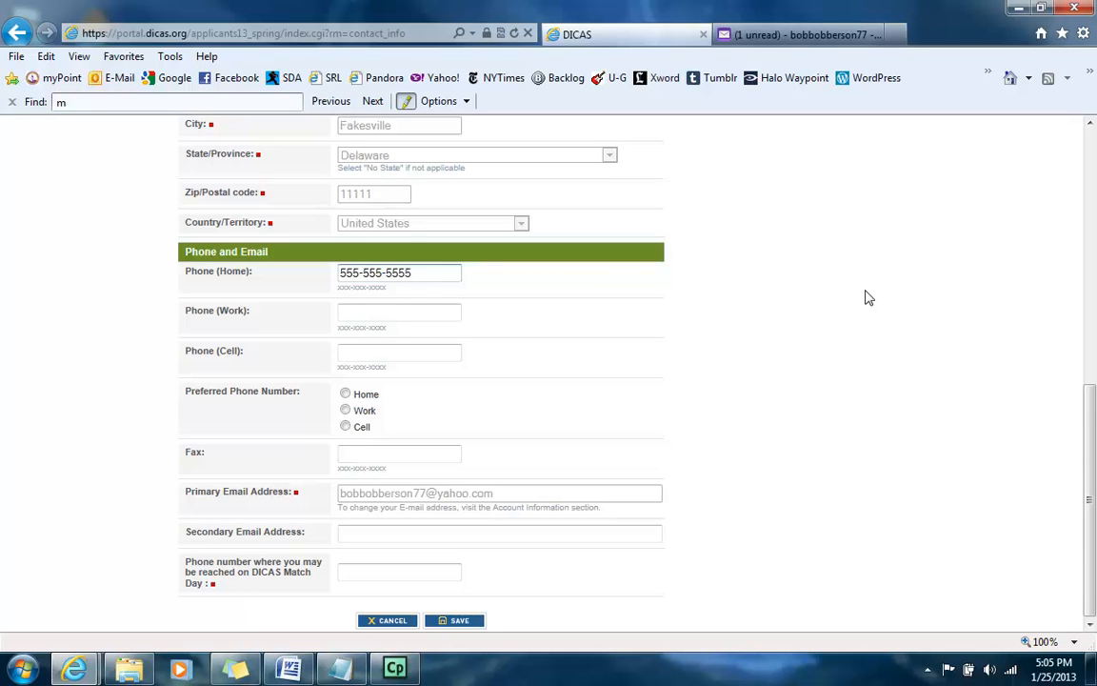
{"action": "left_click_drag", "start_coordinate": [428, 272], "coordinate": [314, 289]}
{"action": "key", "text": "ctrl+c"}
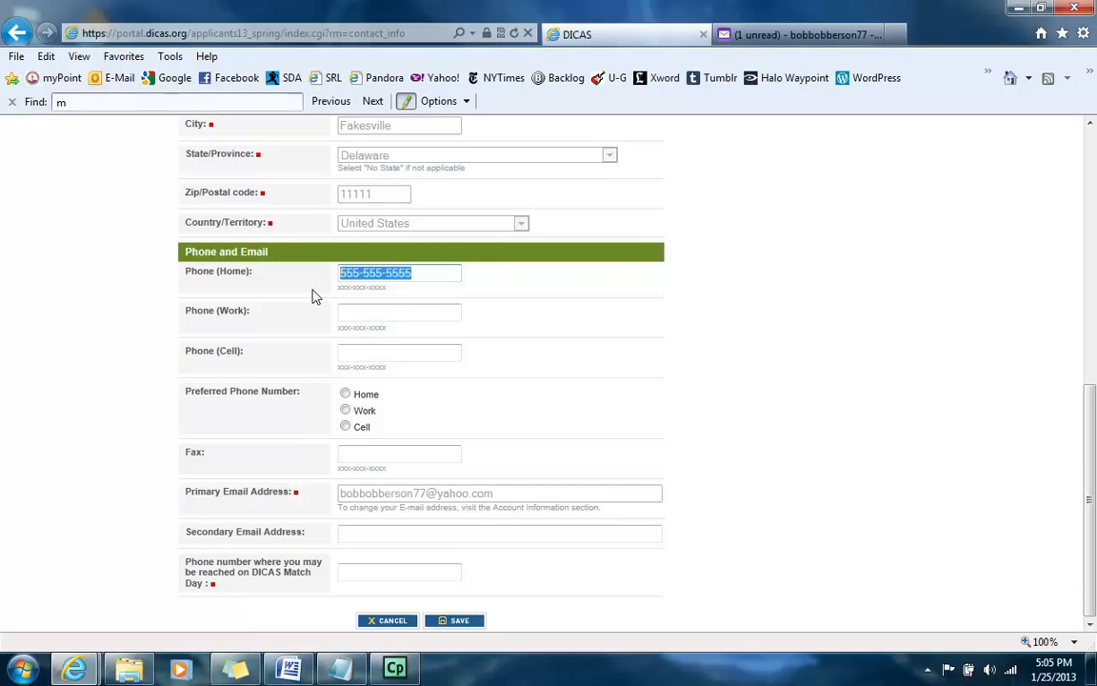
{"action": "left_click", "coordinate": [376, 317]}
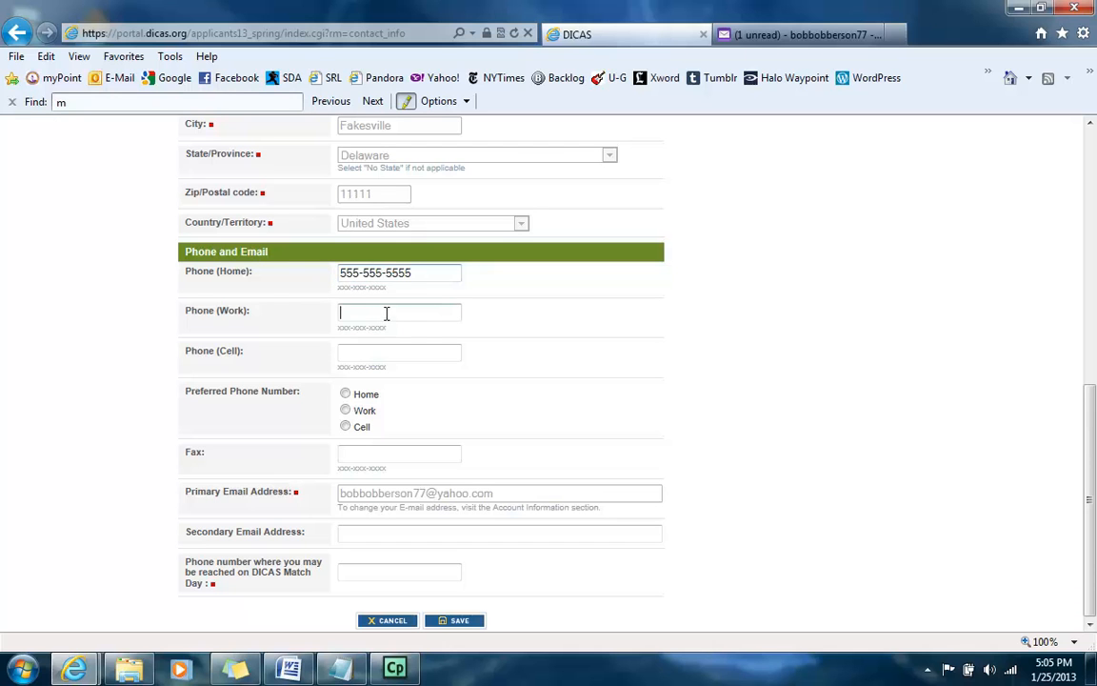
{"action": "key", "text": "ctrl+v"}
{"action": "left_click_drag", "start_coordinate": [416, 313], "coordinate": [335, 325]}
{"action": "left_click", "coordinate": [400, 353]}
{"action": "key", "text": "ctrl+v"}
{"action": "left_click", "coordinate": [345, 427]}
Step: Fill the fax and Match Day phone fields with the same number and save Contact Information
{"action": "left_click", "coordinate": [428, 449]}
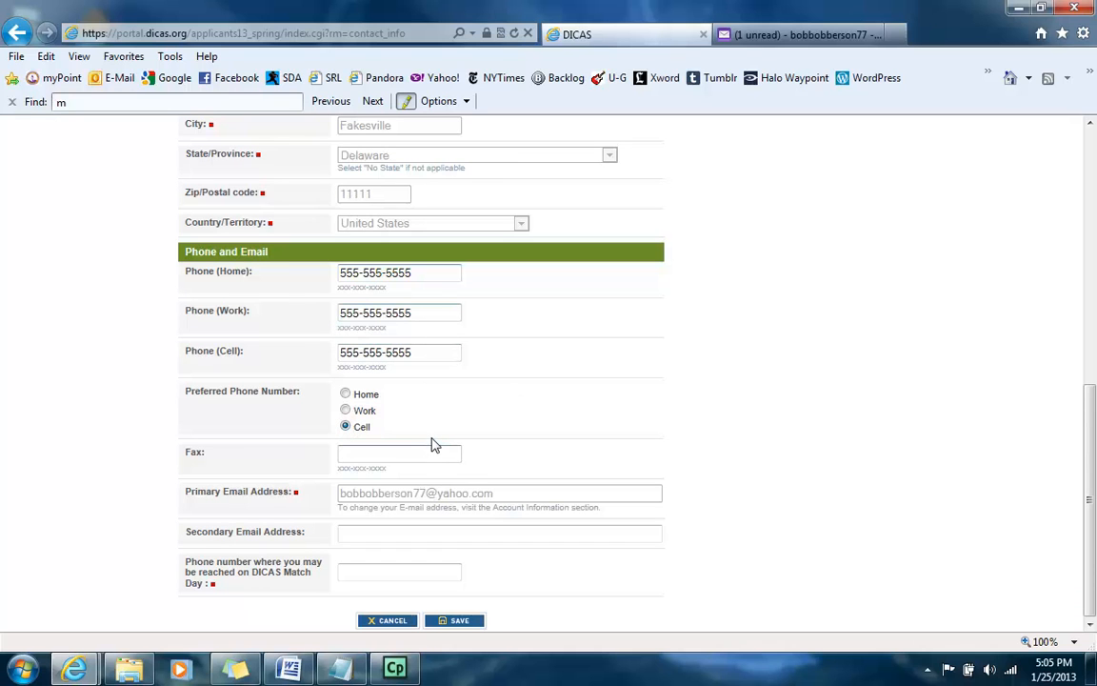
{"action": "key", "text": "ctrl+v"}
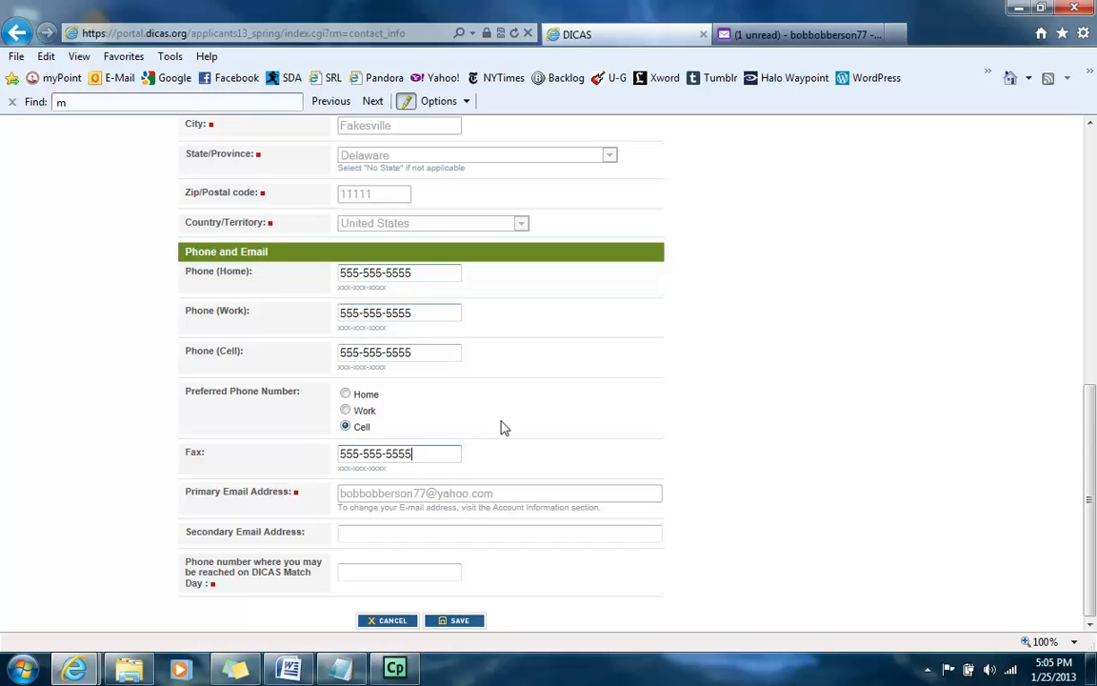
{"action": "left_click_drag", "start_coordinate": [396, 493], "coordinate": [482, 496]}
{"action": "left_click", "coordinate": [508, 468]}
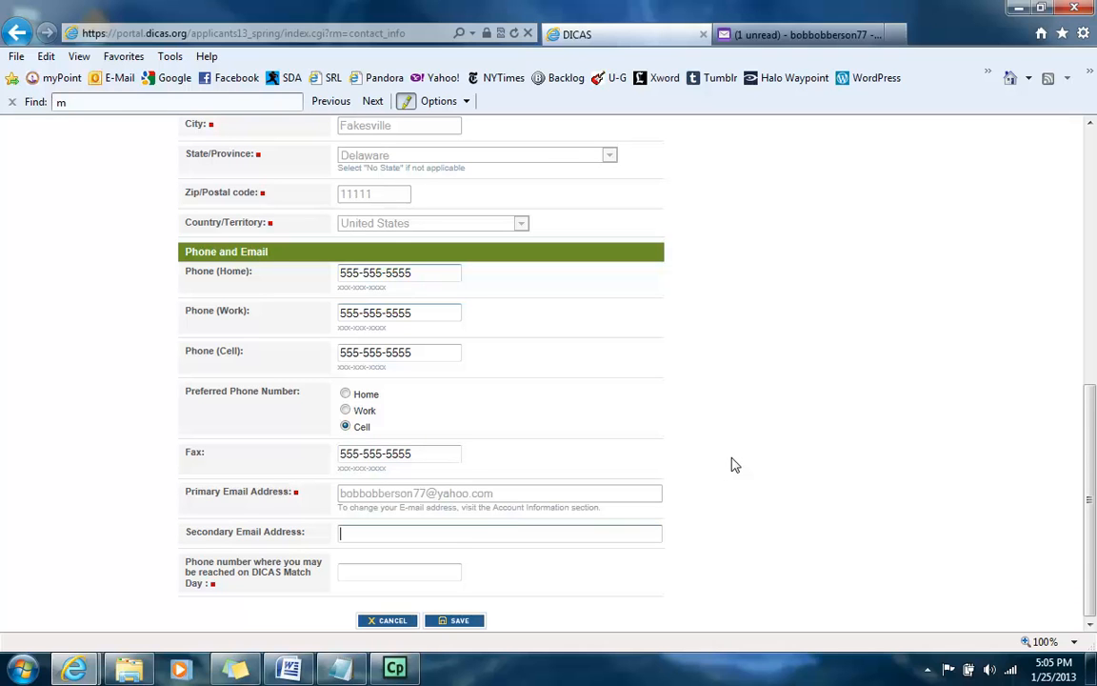
{"action": "left_click", "coordinate": [378, 578]}
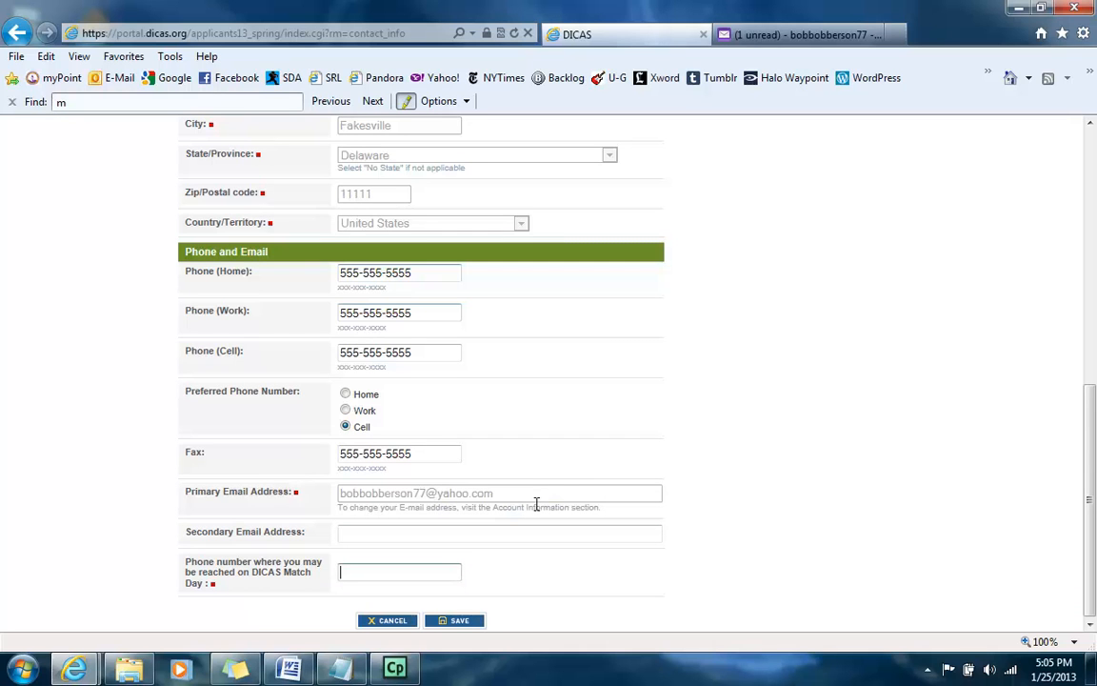
{"action": "key", "text": "ctrl+v"}
{"action": "left_click", "coordinate": [462, 620]}
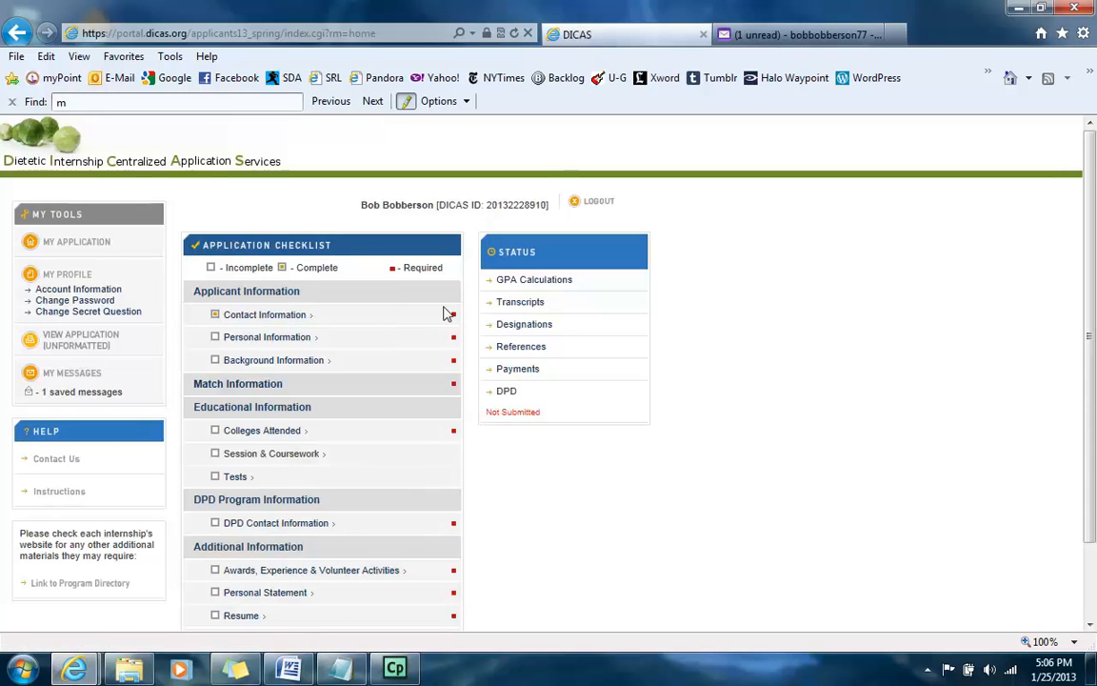
Step: Open Personal Information and set U.S. Citizen, United States citizenship, no visa, and not a veteran
{"action": "left_click", "coordinate": [289, 339]}
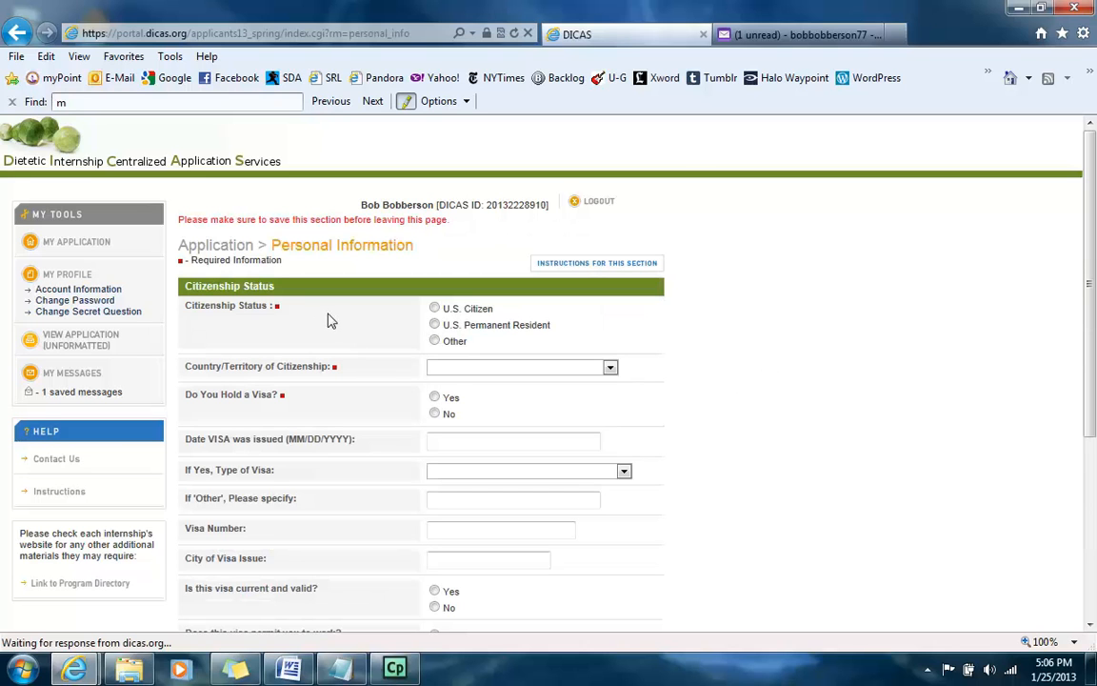
{"action": "left_click", "coordinate": [434, 309]}
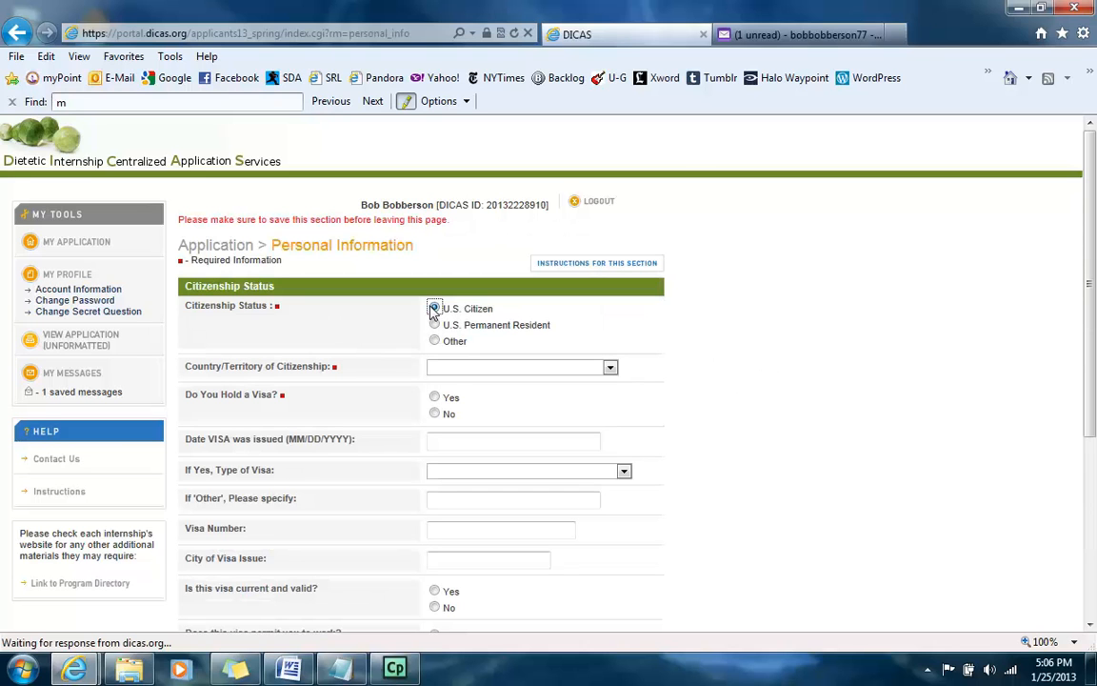
{"action": "left_click", "coordinate": [457, 366]}
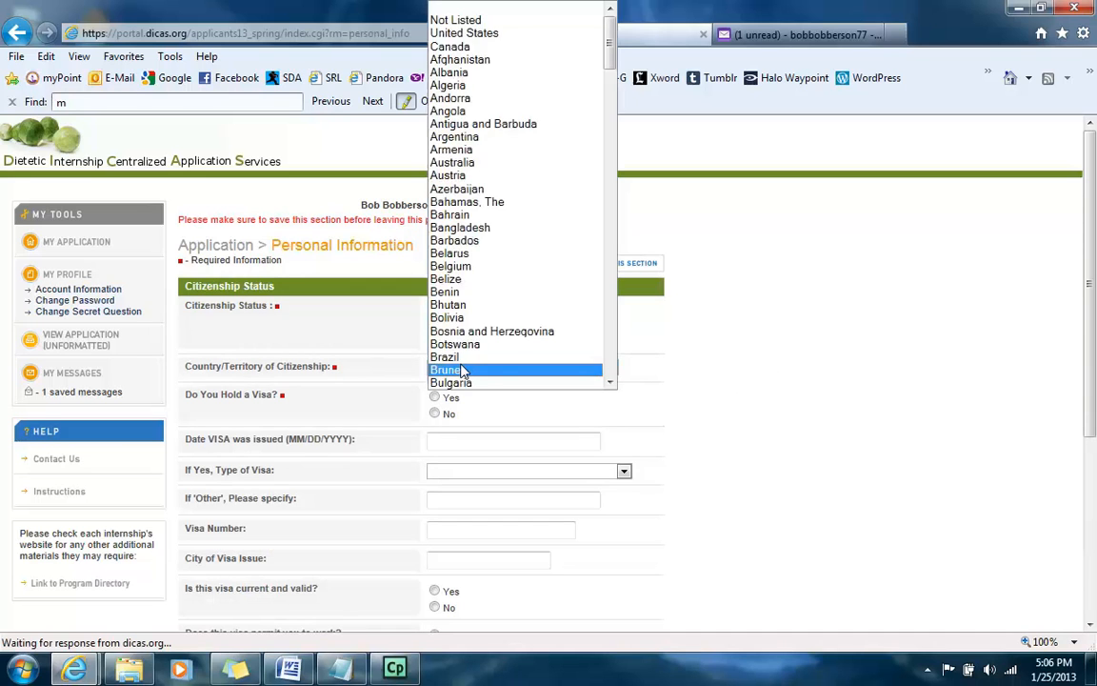
{"action": "left_click", "coordinate": [479, 37]}
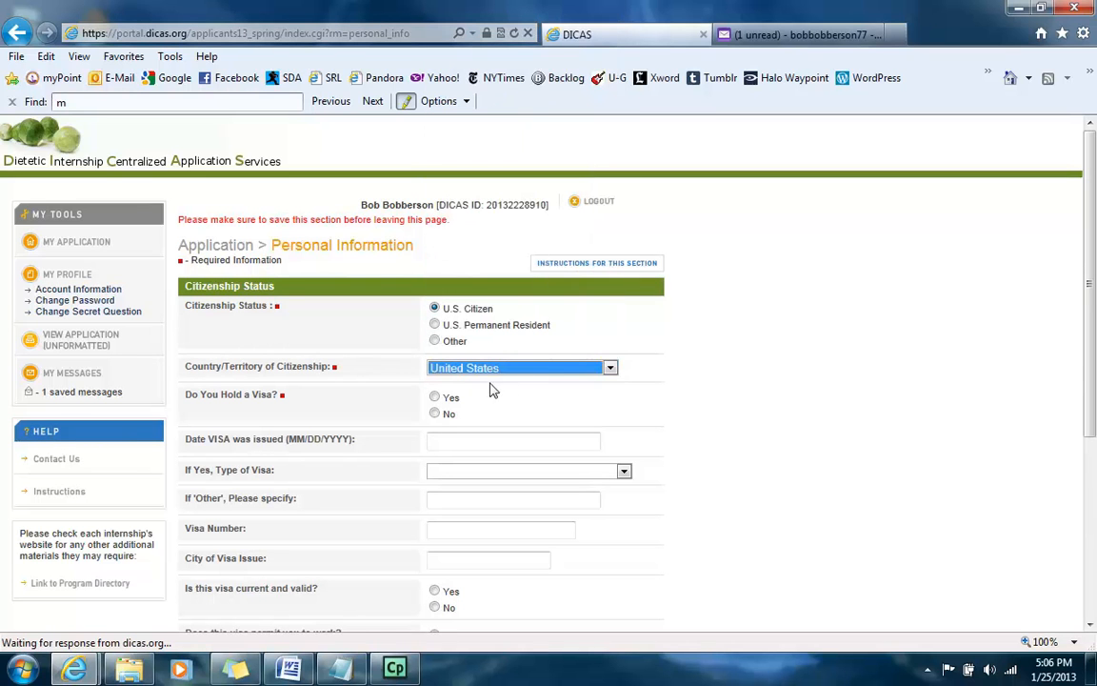
{"action": "left_click", "coordinate": [434, 413]}
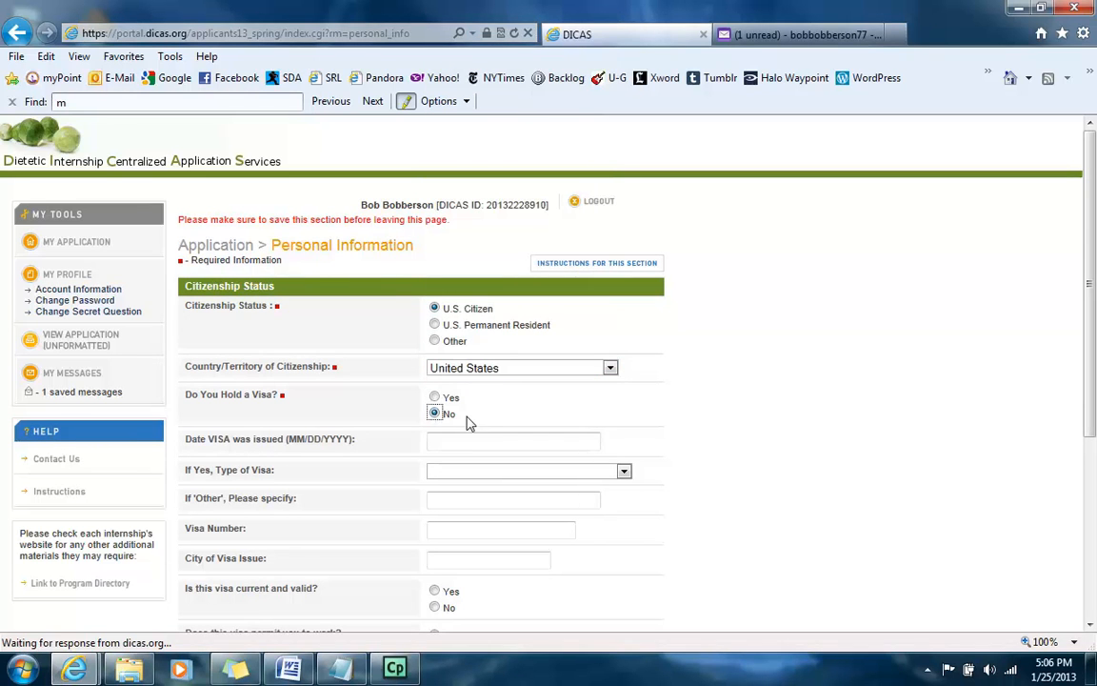
{"action": "scroll", "coordinate": [474, 420], "scroll_direction": "down", "scroll_amount": 1}
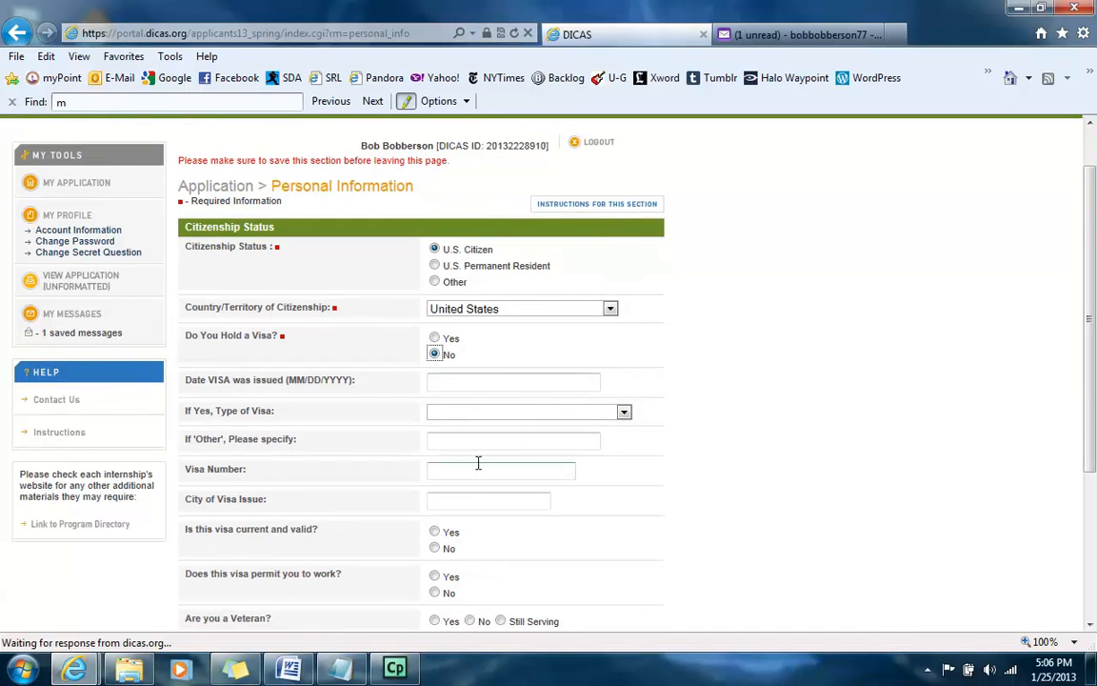
{"action": "scroll", "coordinate": [502, 481], "scroll_direction": "down", "scroll_amount": 1}
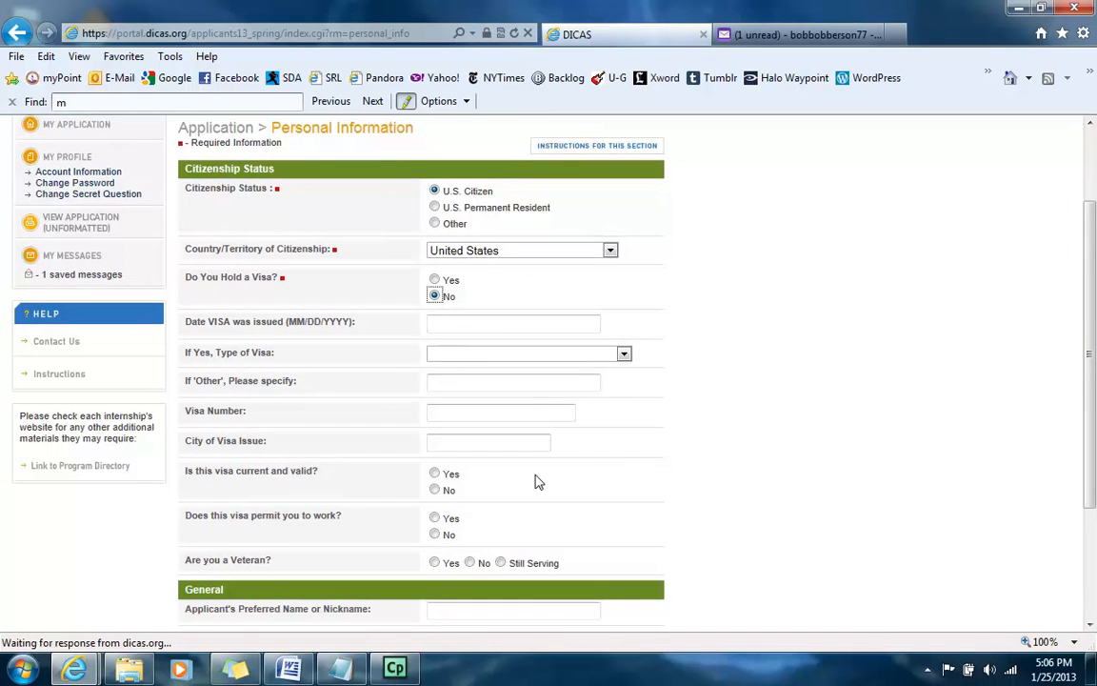
{"action": "scroll", "coordinate": [538, 482], "scroll_direction": "down", "scroll_amount": 1}
{"action": "scroll", "coordinate": [537, 482], "scroll_direction": "down", "scroll_amount": 1}
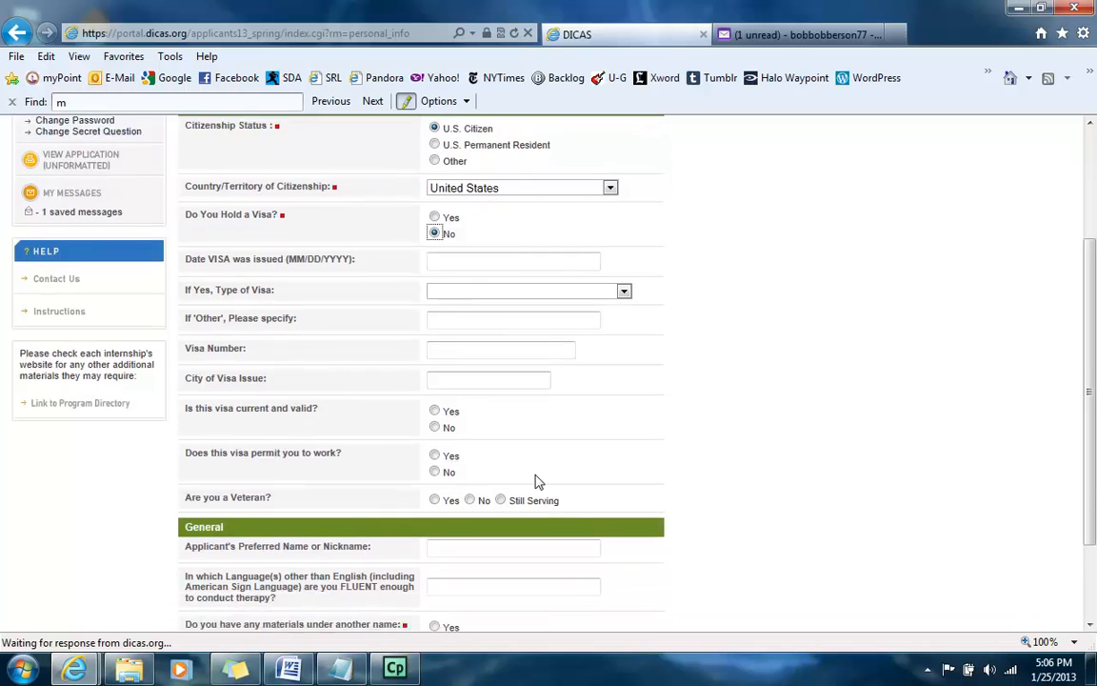
{"action": "left_click", "coordinate": [469, 485]}
{"action": "scroll", "coordinate": [609, 429], "scroll_direction": "down", "scroll_amount": 3}
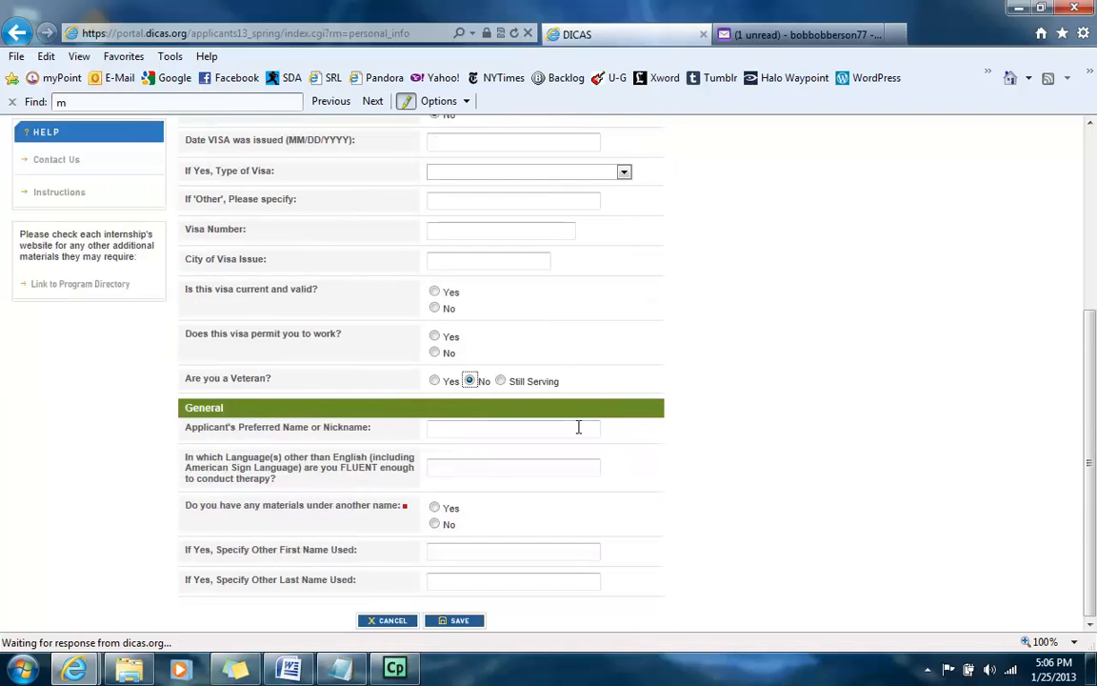
Step: Enter a preferred nickname and answer No to materials under another name
{"action": "left_click", "coordinate": [450, 431]}
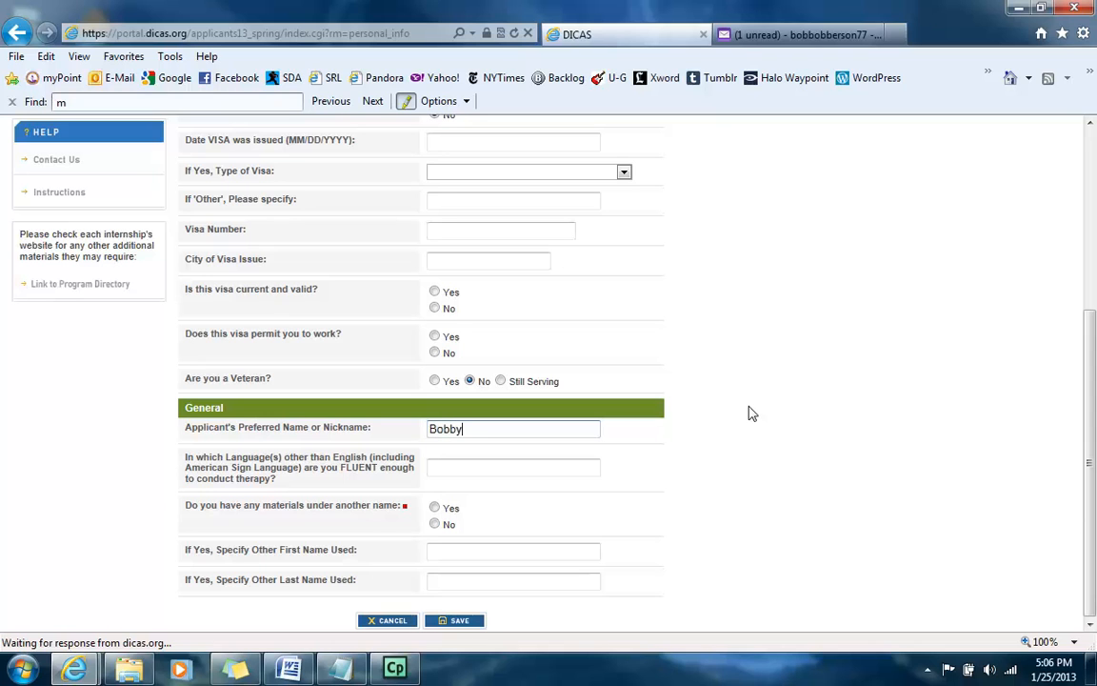
{"action": "left_click_drag", "start_coordinate": [298, 459], "coordinate": [387, 467]}
{"action": "left_click", "coordinate": [325, 471]}
{"action": "left_click", "coordinate": [463, 471]}
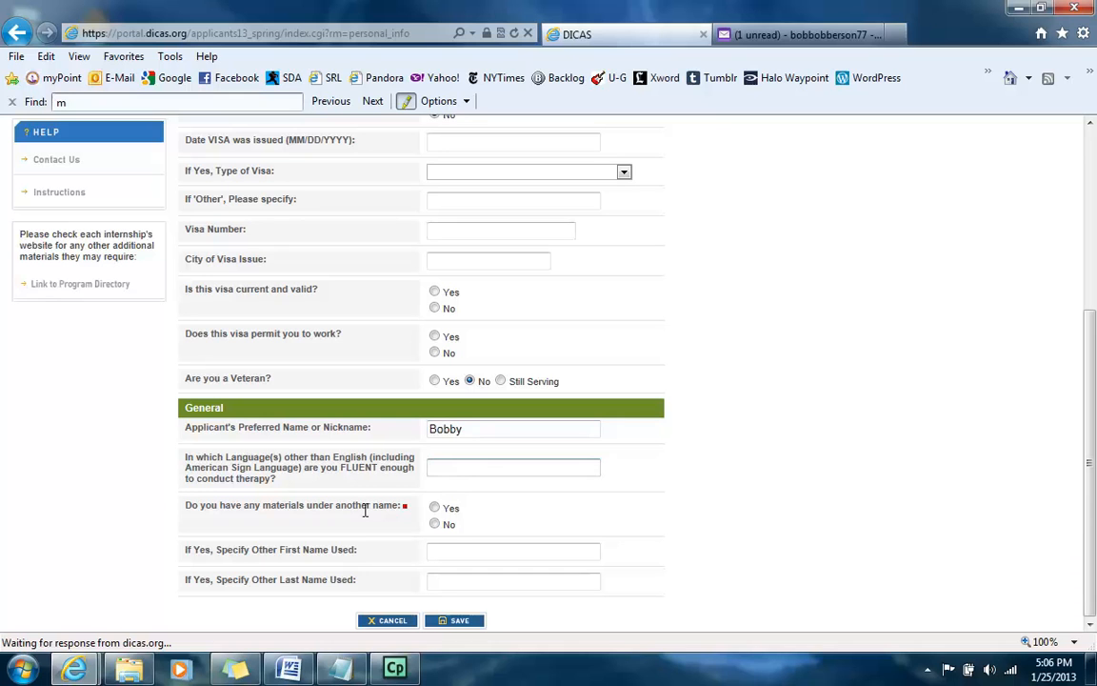
{"action": "left_click", "coordinate": [435, 523]}
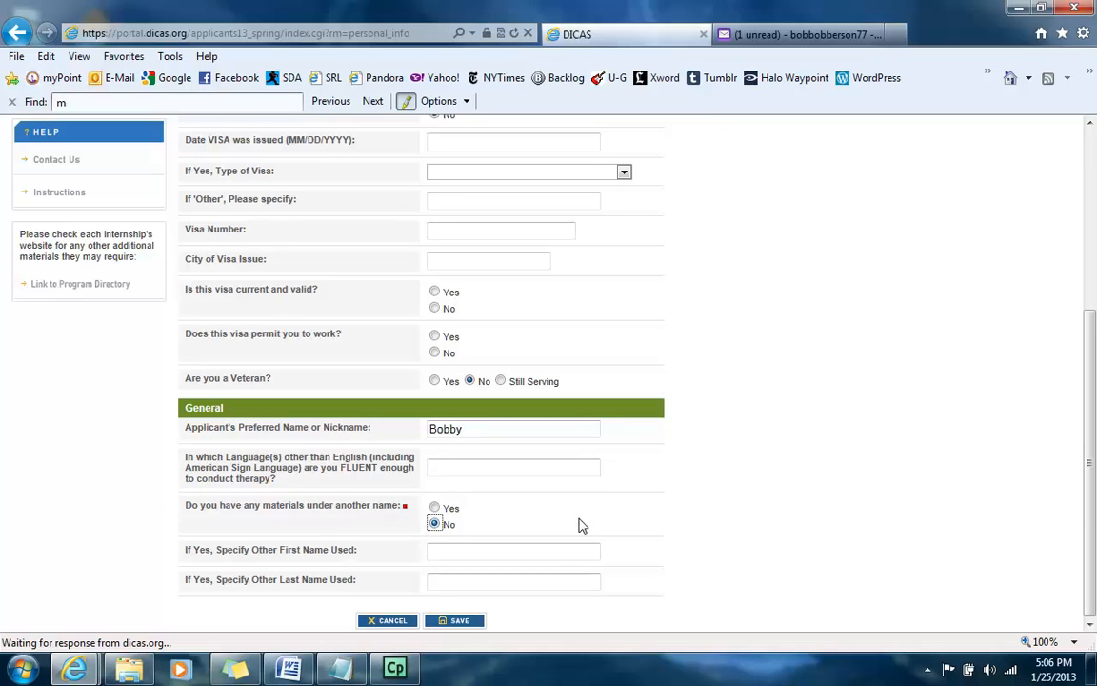
{"action": "left_click", "coordinate": [435, 508]}
{"action": "left_click", "coordinate": [446, 578]}
{"action": "left_click", "coordinate": [435, 525]}
Step: Save Personal Information, then answer No to the disciplinary, complaint, civil-suit and probation background questions
{"action": "left_click", "coordinate": [462, 620]}
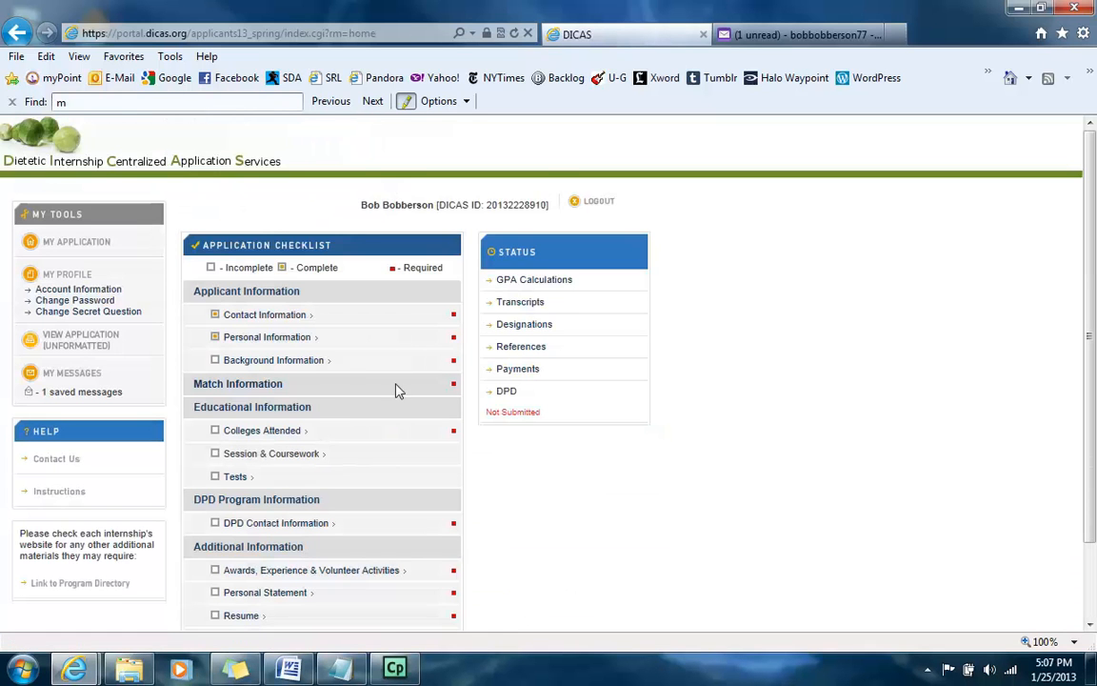
{"action": "left_click", "coordinate": [298, 366]}
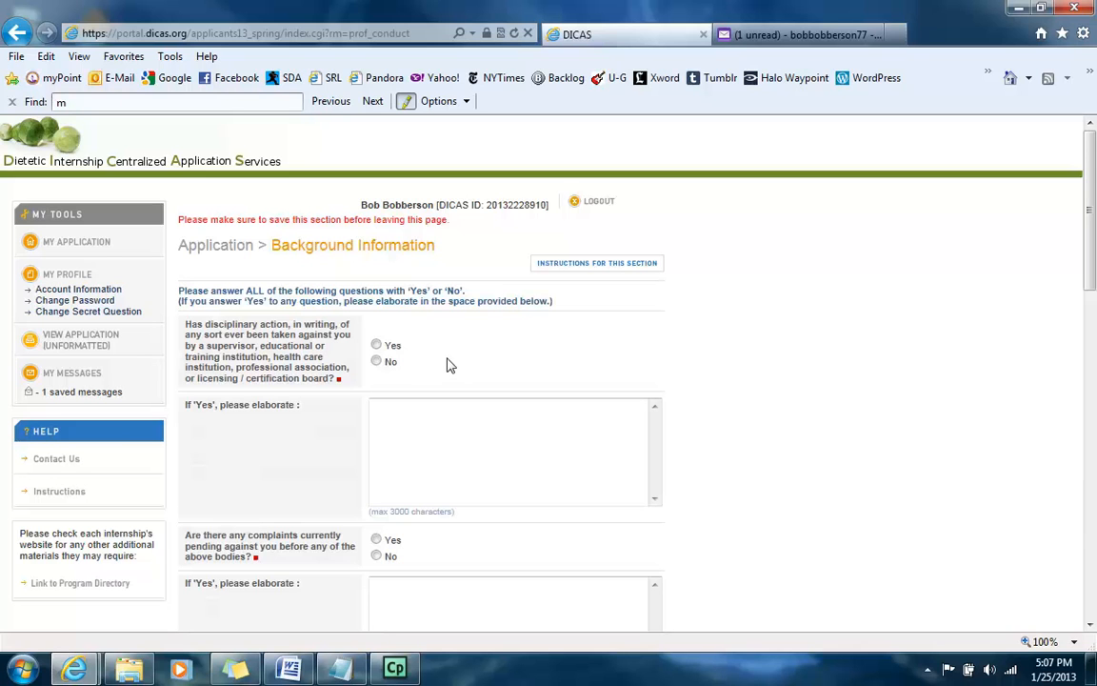
{"action": "left_click", "coordinate": [376, 362]}
{"action": "scroll", "coordinate": [522, 369], "scroll_direction": "down", "scroll_amount": 3}
{"action": "left_click", "coordinate": [376, 395]}
{"action": "scroll", "coordinate": [412, 409], "scroll_direction": "down", "scroll_amount": 3}
{"action": "left_click", "coordinate": [377, 427]}
{"action": "scroll", "coordinate": [460, 441], "scroll_direction": "down", "scroll_amount": 2}
{"action": "left_click", "coordinate": [377, 537]}
Step: Answer No to the renege, conviction and felony questions, save, and review the three completed sections
{"action": "left_click", "coordinate": [398, 376]}
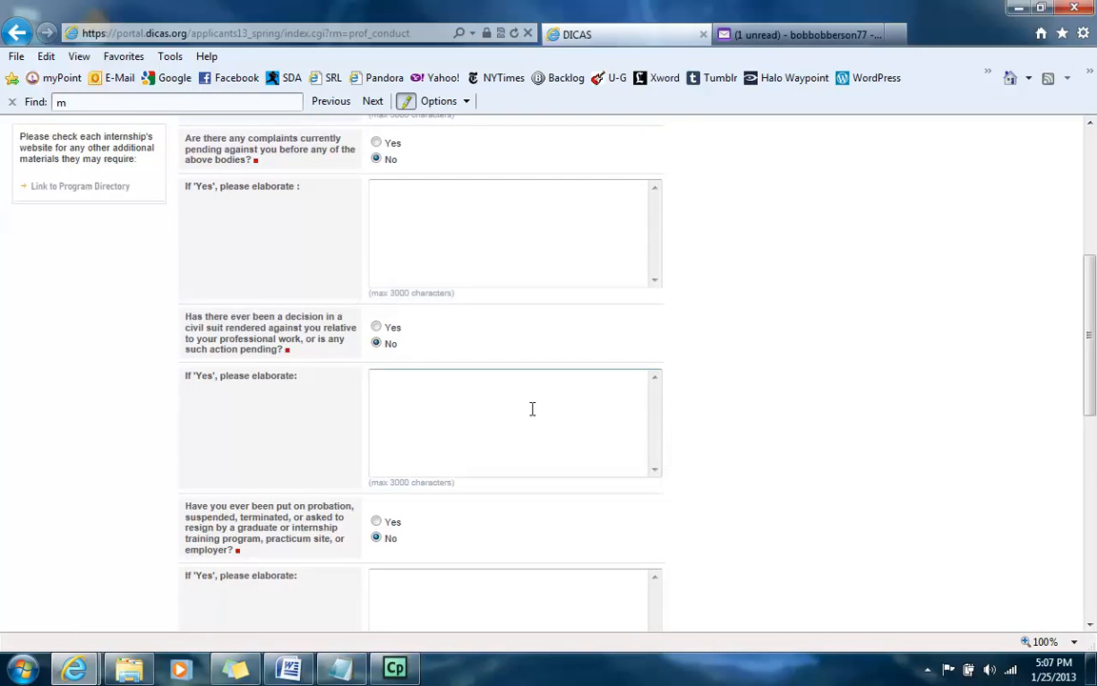
{"action": "scroll", "coordinate": [488, 419], "scroll_direction": "down", "scroll_amount": 3}
{"action": "scroll", "coordinate": [510, 408], "scroll_direction": "down", "scroll_amount": 3}
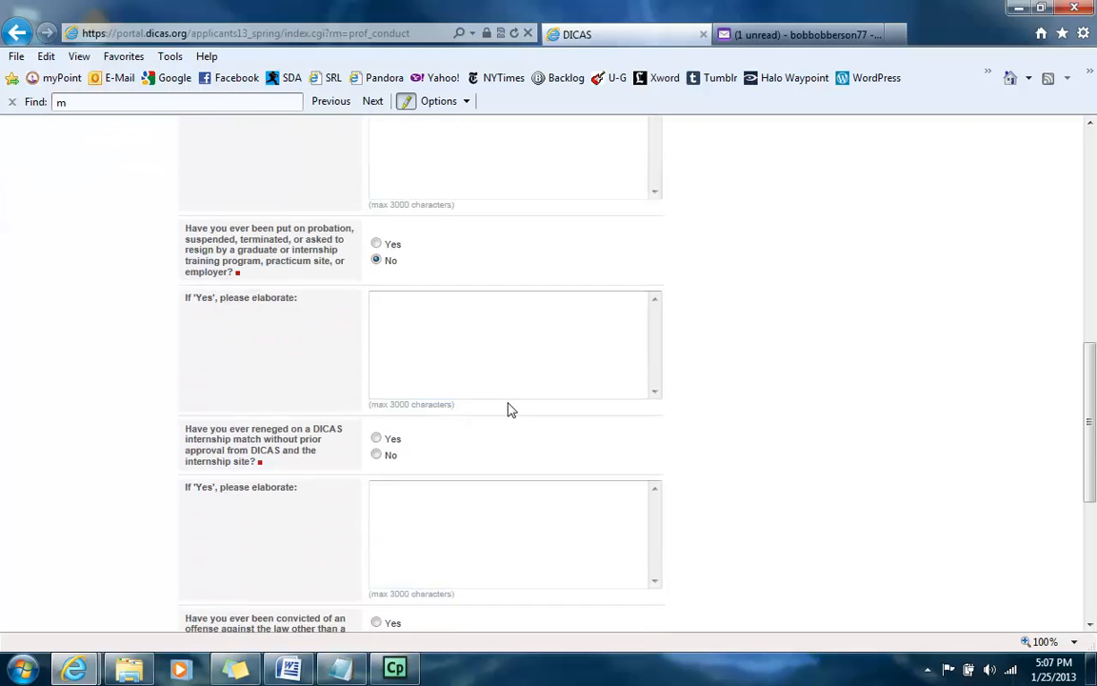
{"action": "left_click", "coordinate": [378, 429]}
{"action": "scroll", "coordinate": [466, 434], "scroll_direction": "down", "scroll_amount": 3}
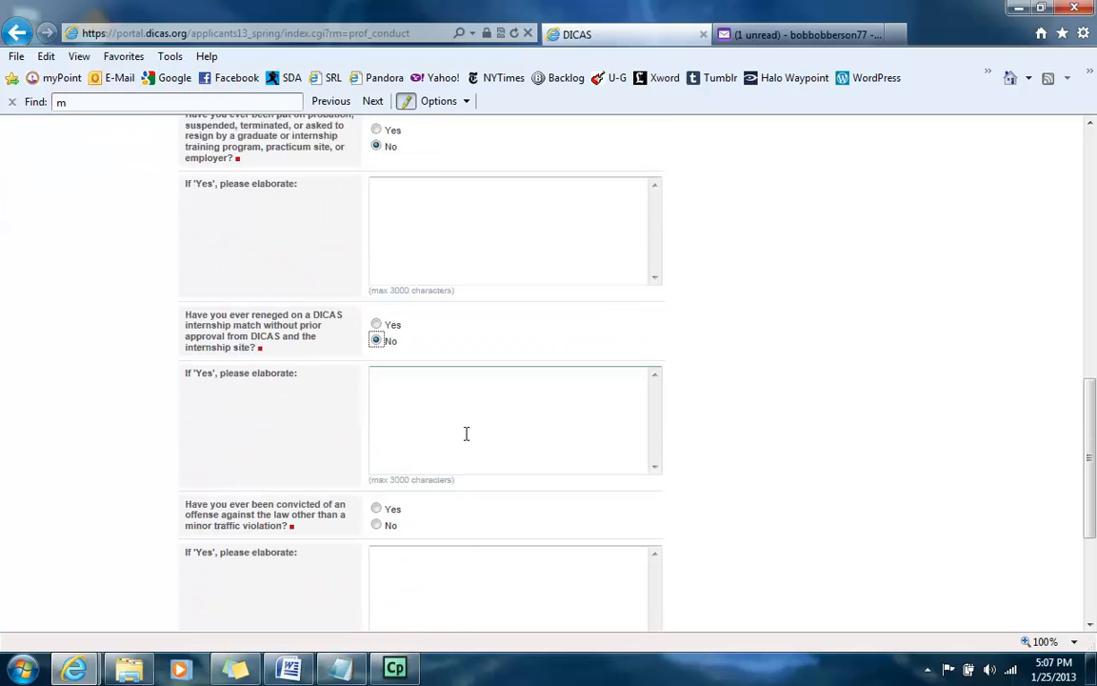
{"action": "left_click", "coordinate": [377, 494]}
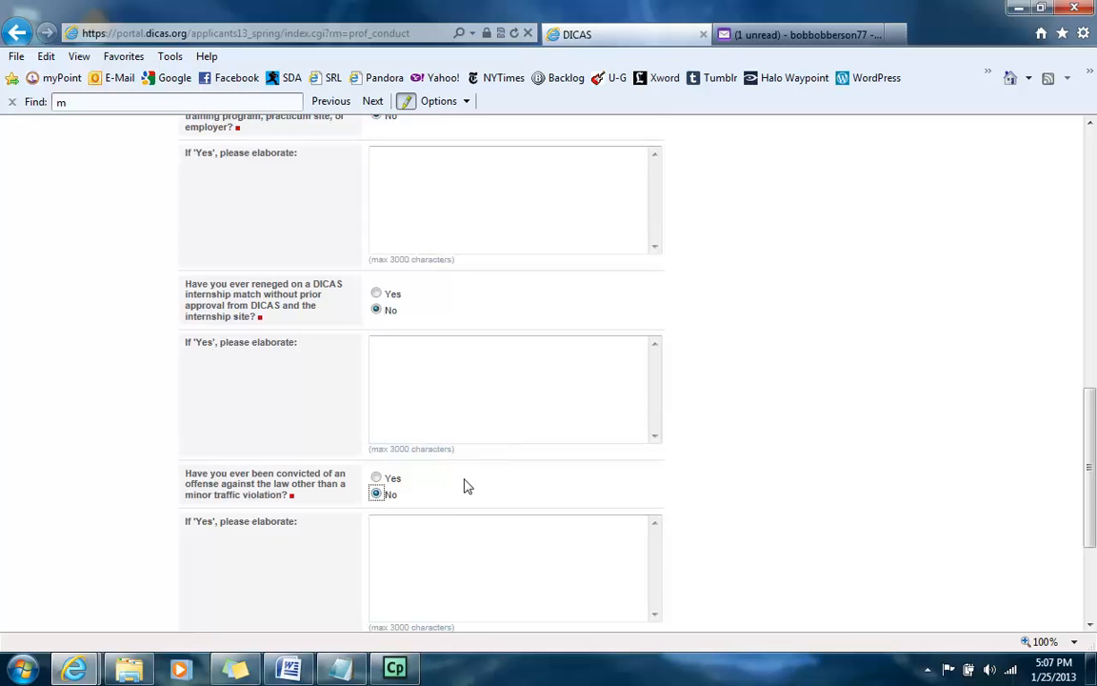
{"action": "scroll", "coordinate": [467, 481], "scroll_direction": "down", "scroll_amount": 4}
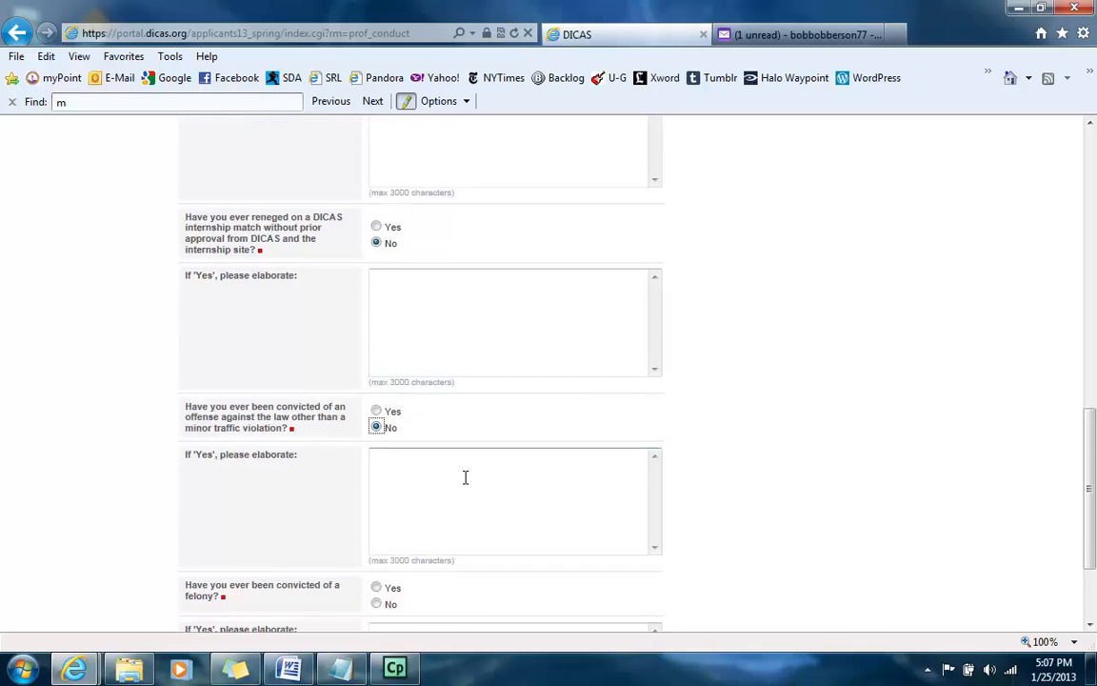
{"action": "left_click", "coordinate": [378, 495]}
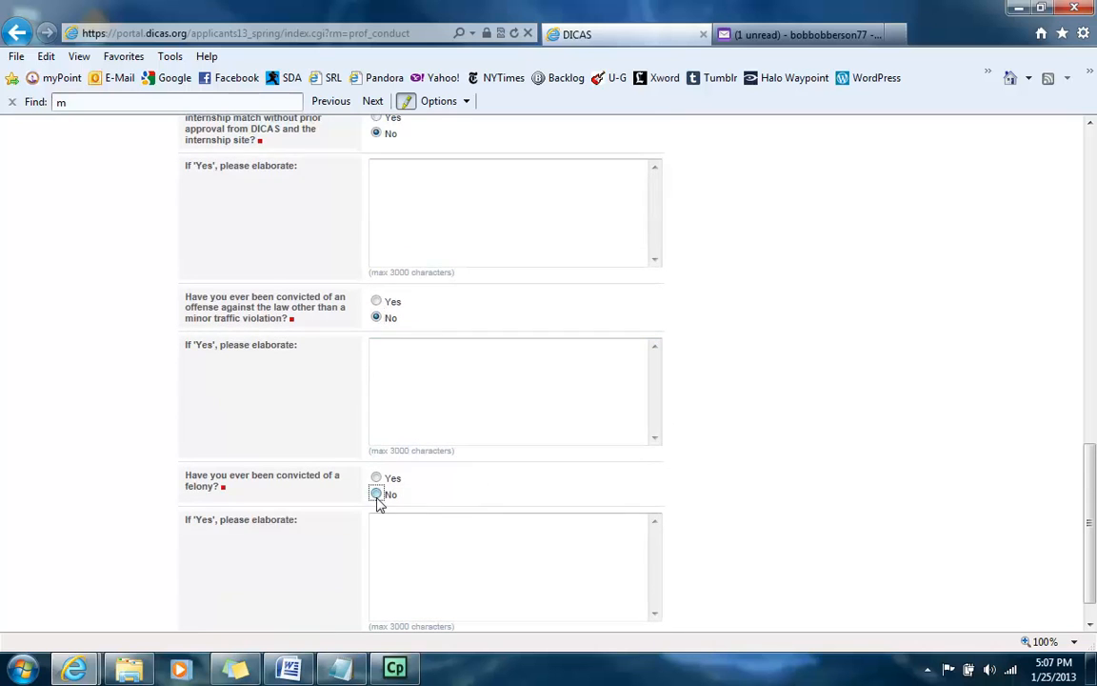
{"action": "scroll", "coordinate": [472, 479], "scroll_direction": "down", "scroll_amount": 1}
{"action": "left_click", "coordinate": [462, 617]}
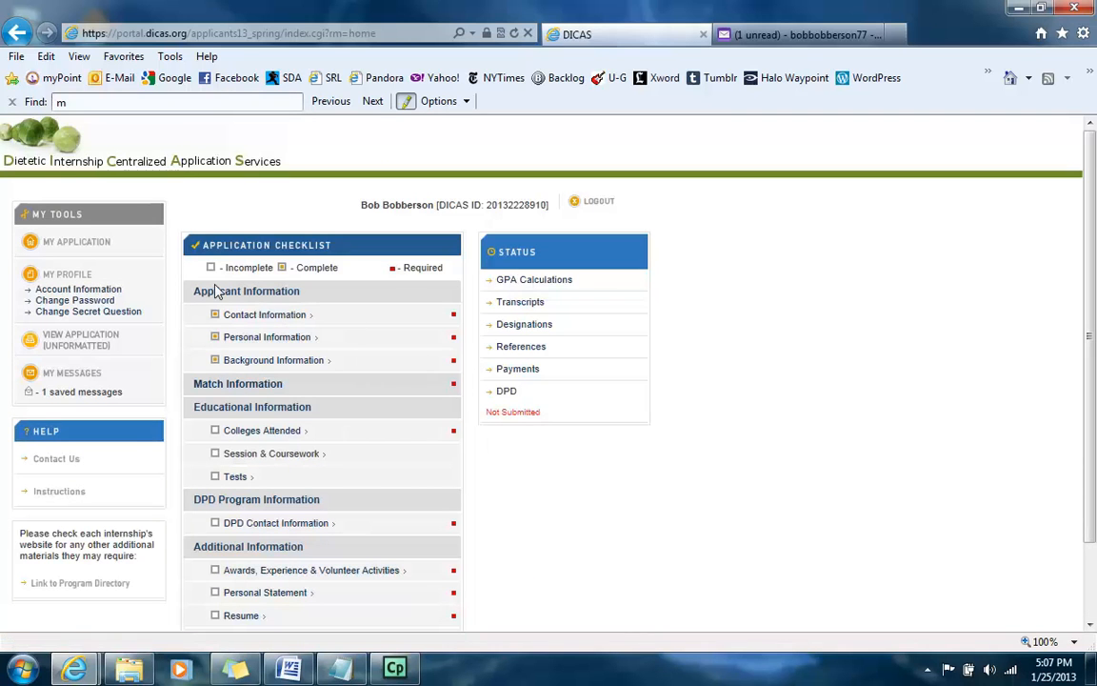
{"action": "left_click_drag", "start_coordinate": [195, 292], "coordinate": [443, 362]}
{"action": "left_click", "coordinate": [429, 353]}
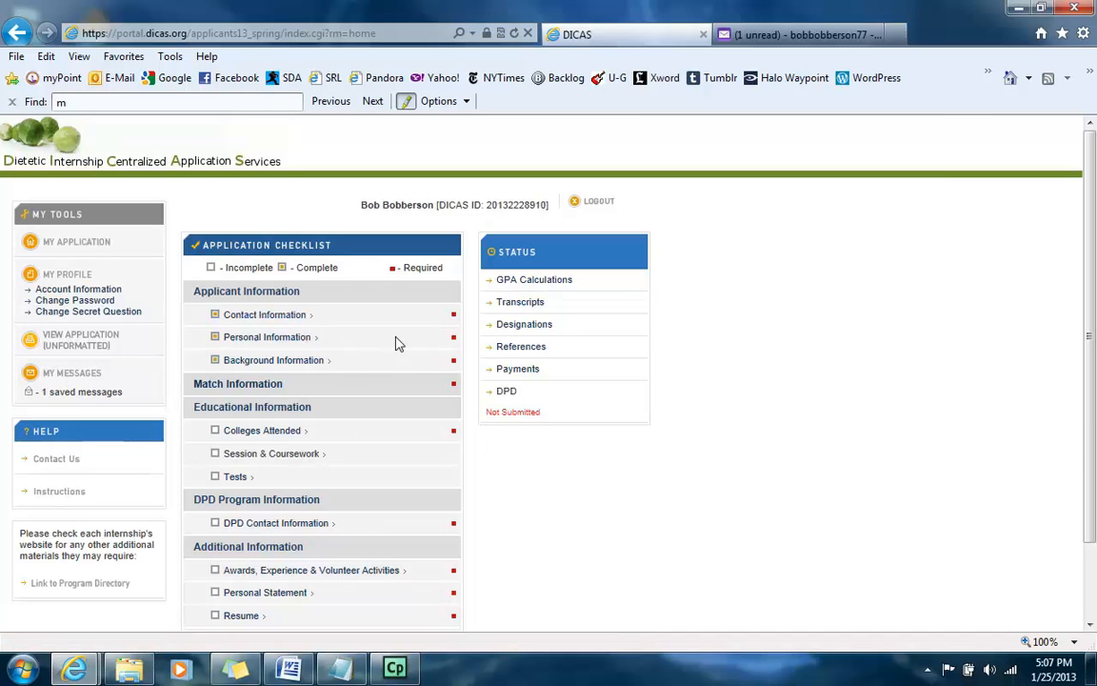